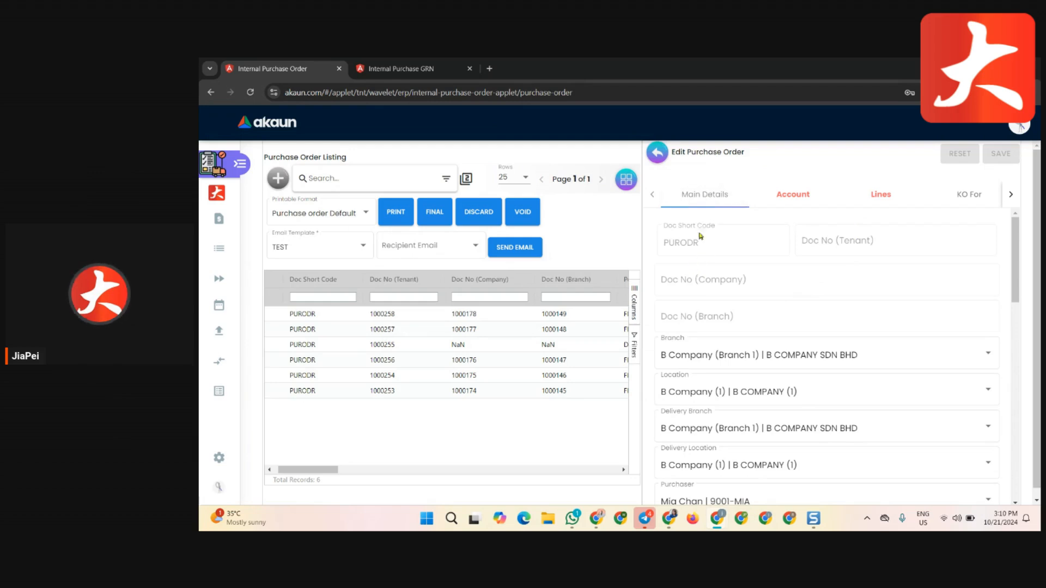
Set the purchase order's delivery branch to B COMPANY-23TK and its delivery location to L-B COMPANY-23TK
scroll(869, 289, down, 1)
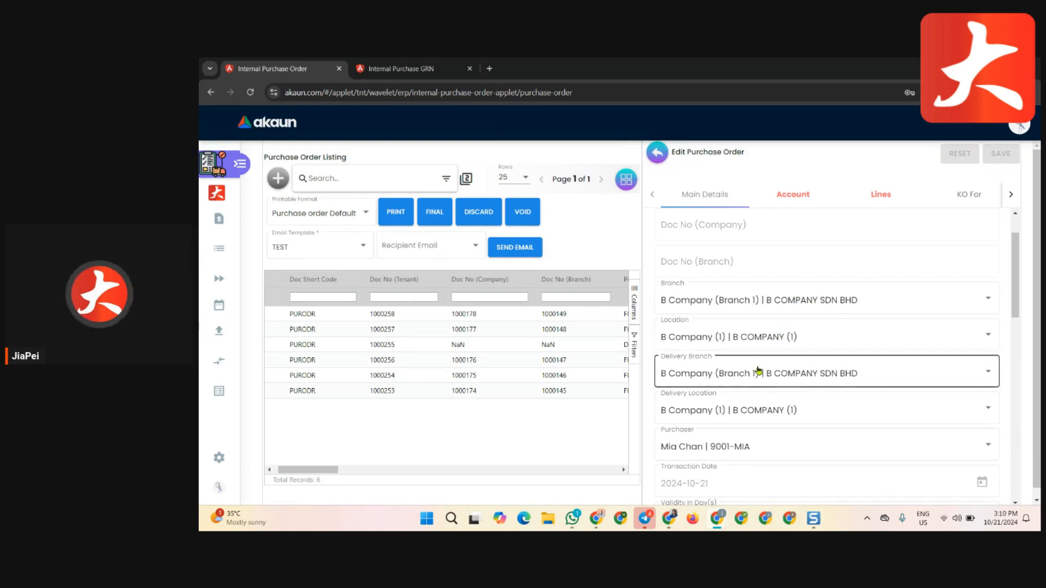
click(823, 370)
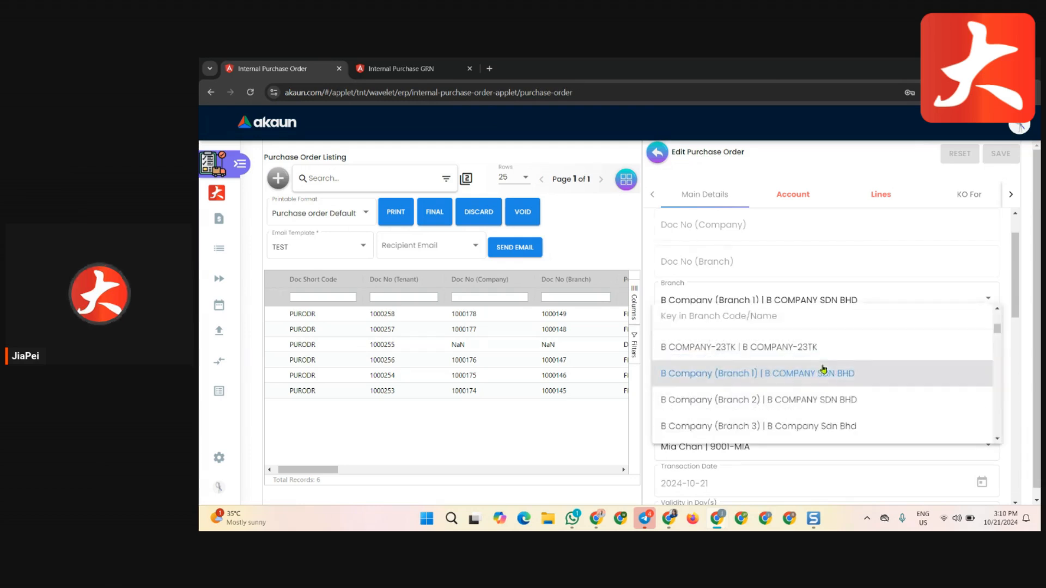
click(818, 318)
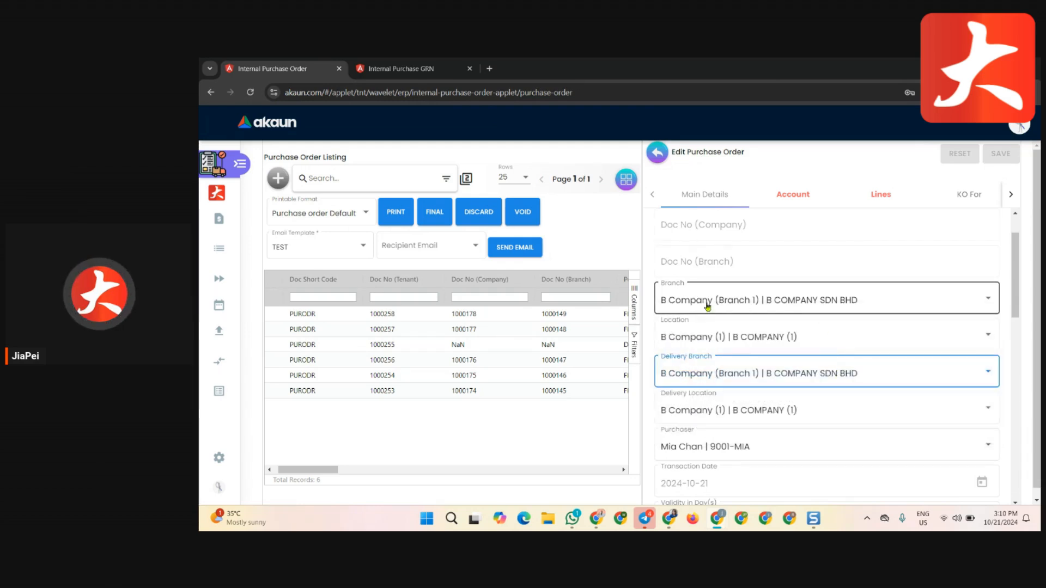
click(722, 374)
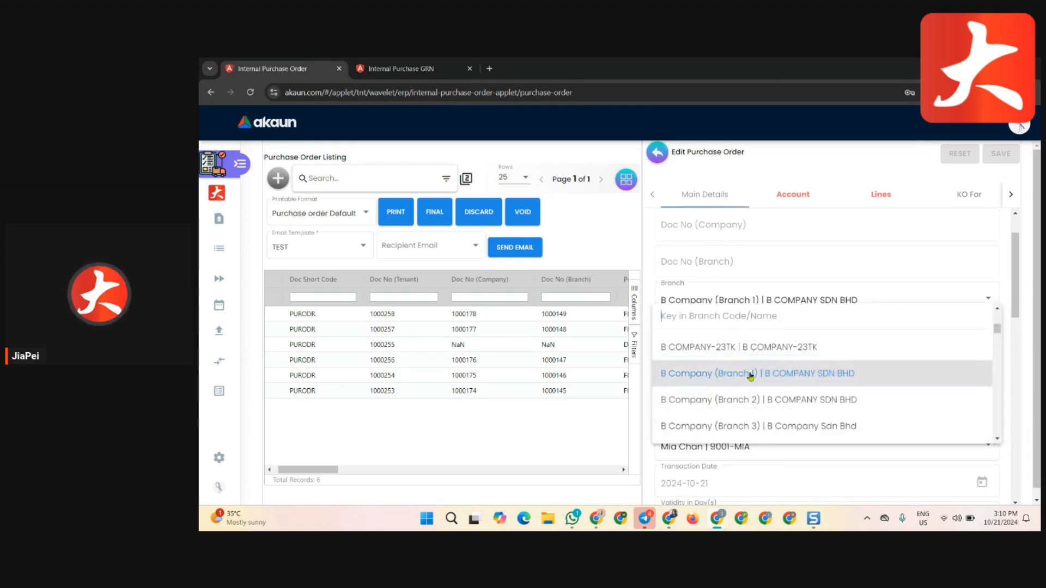
click(835, 350)
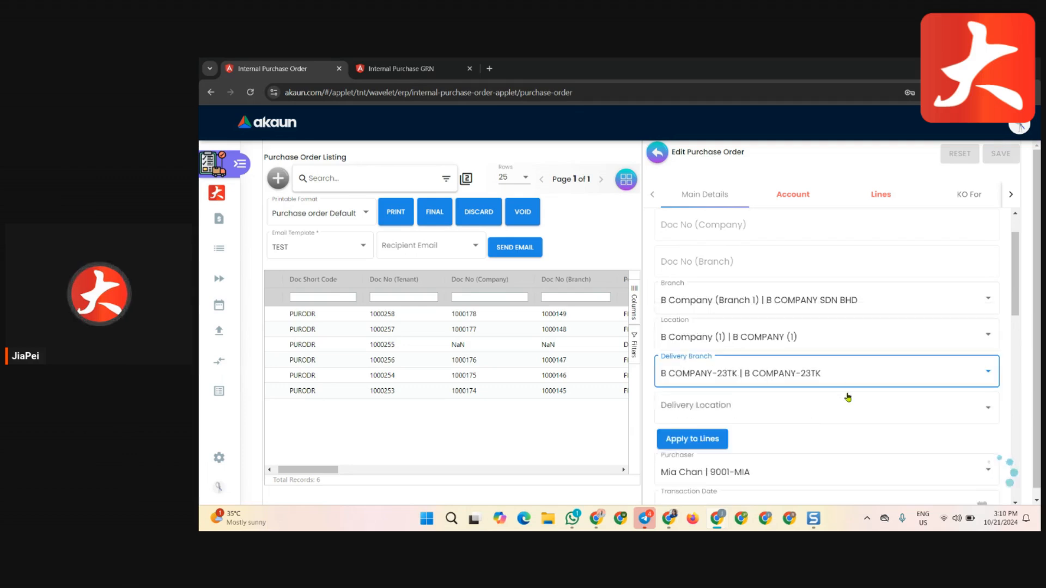
click(832, 408)
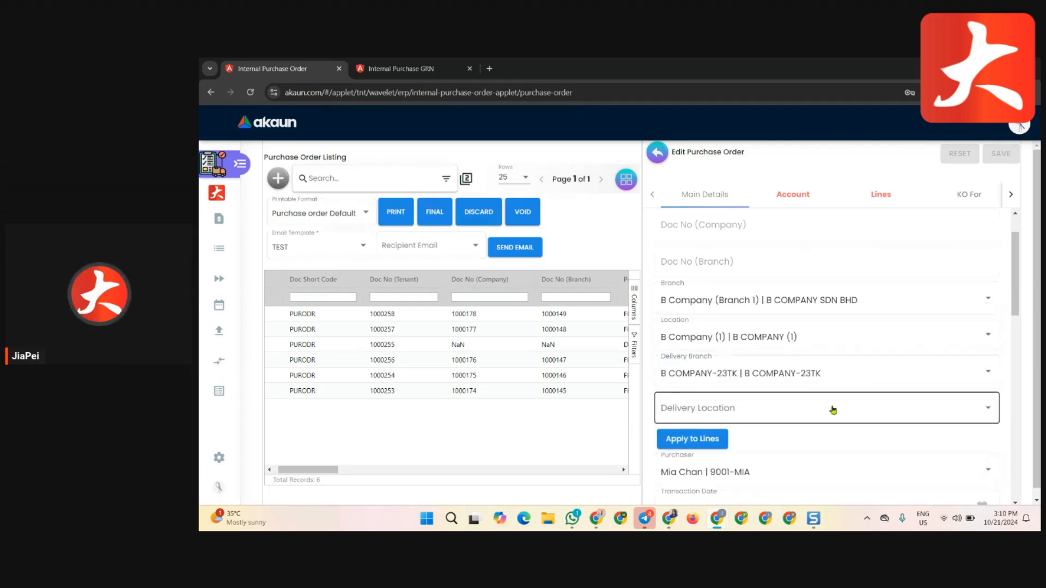
click(738, 436)
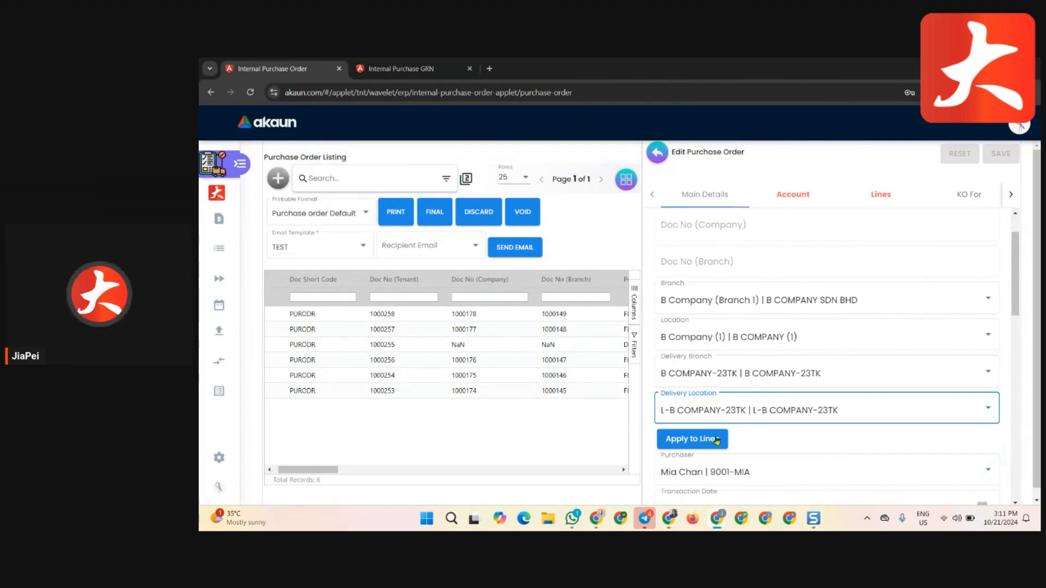
Examine the available purchasers and the transaction date field in the purchase order's main details
scroll(872, 403, down, 2)
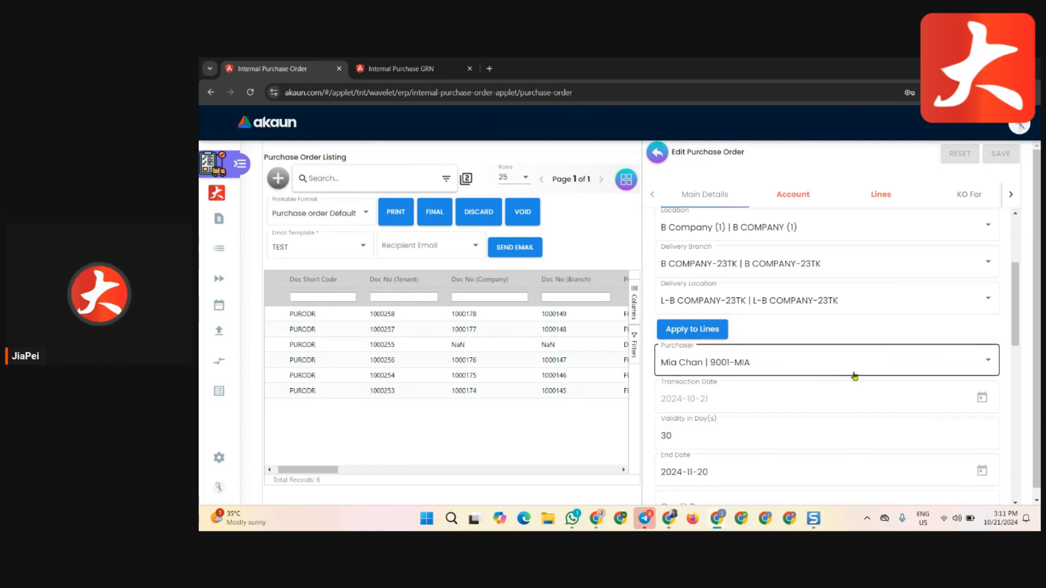
click(945, 366)
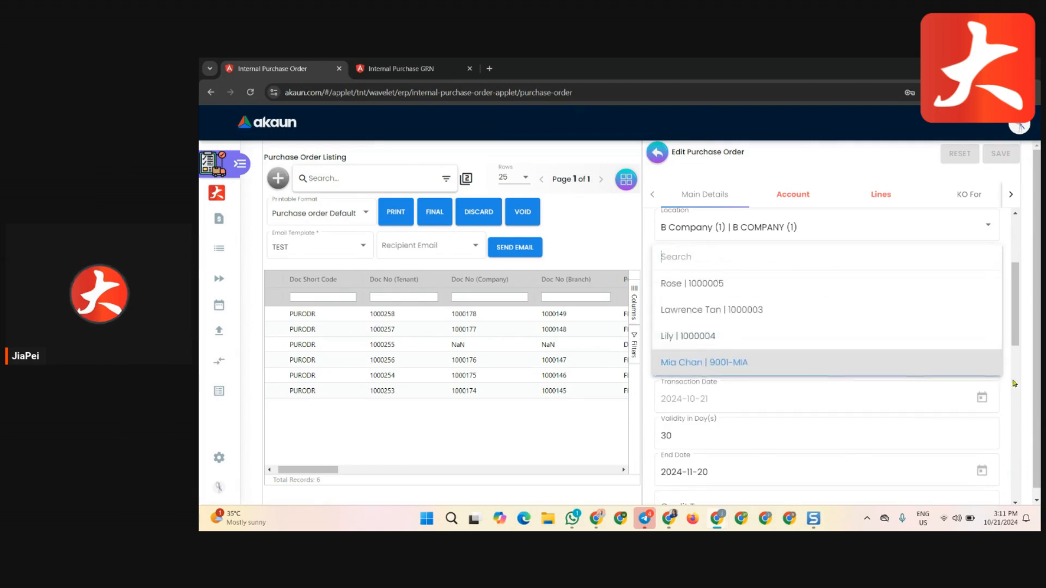
click(986, 408)
scroll(981, 381, down, 1)
click(978, 351)
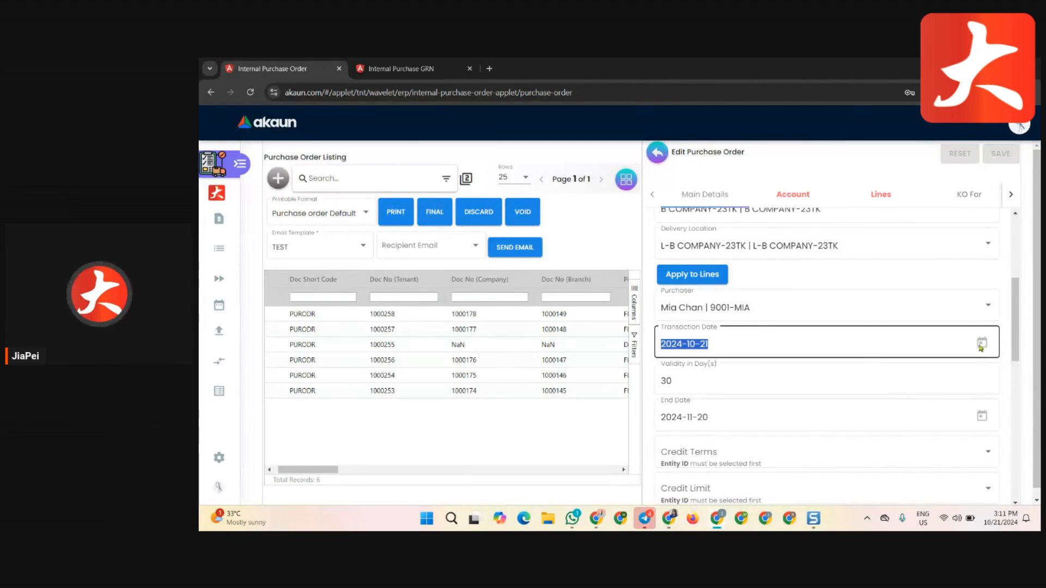
click(828, 346)
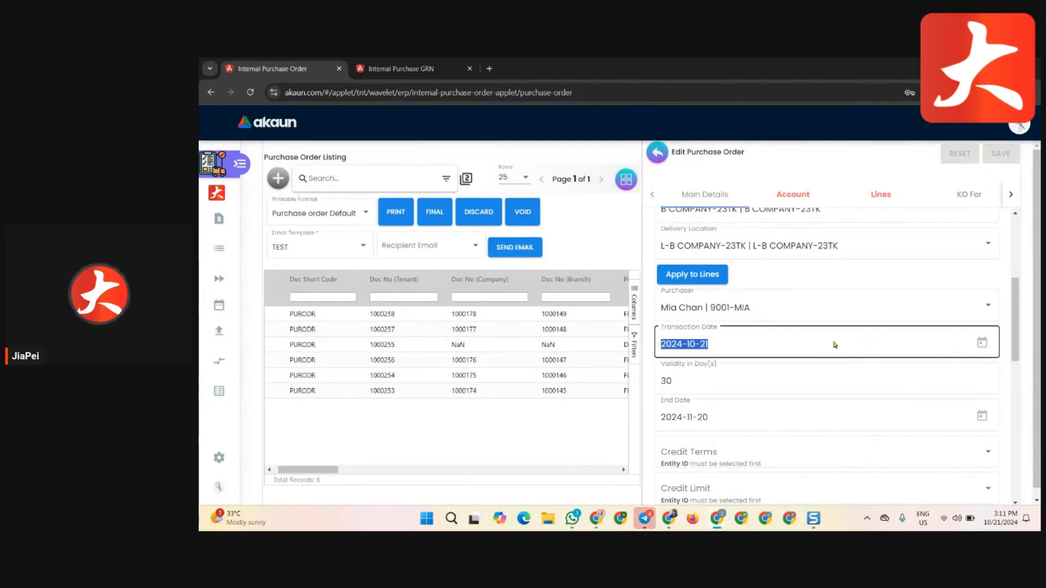
Set the purchase order's validity to 45 days and check the end date
click(703, 379)
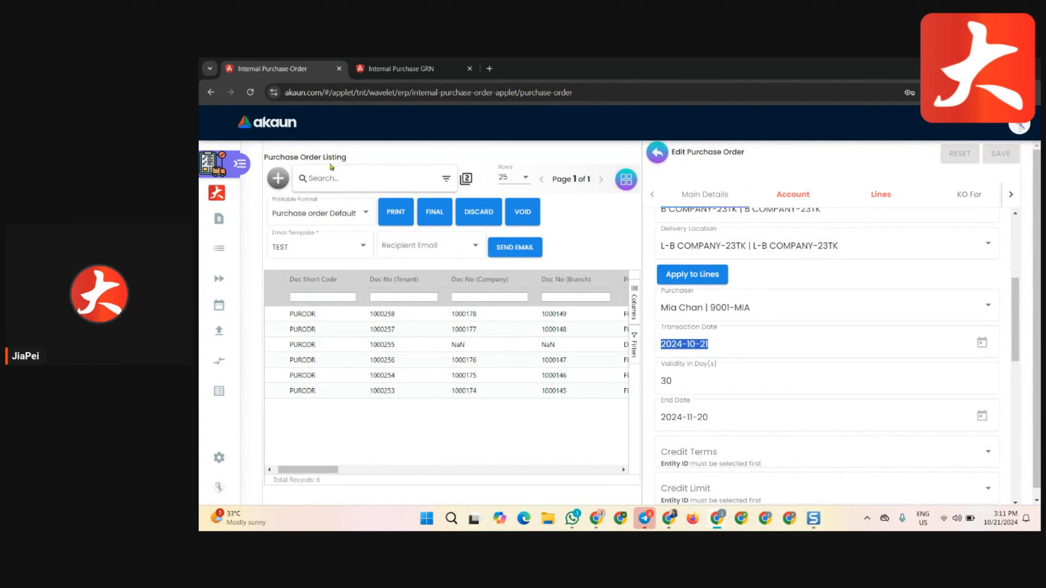
click(717, 379)
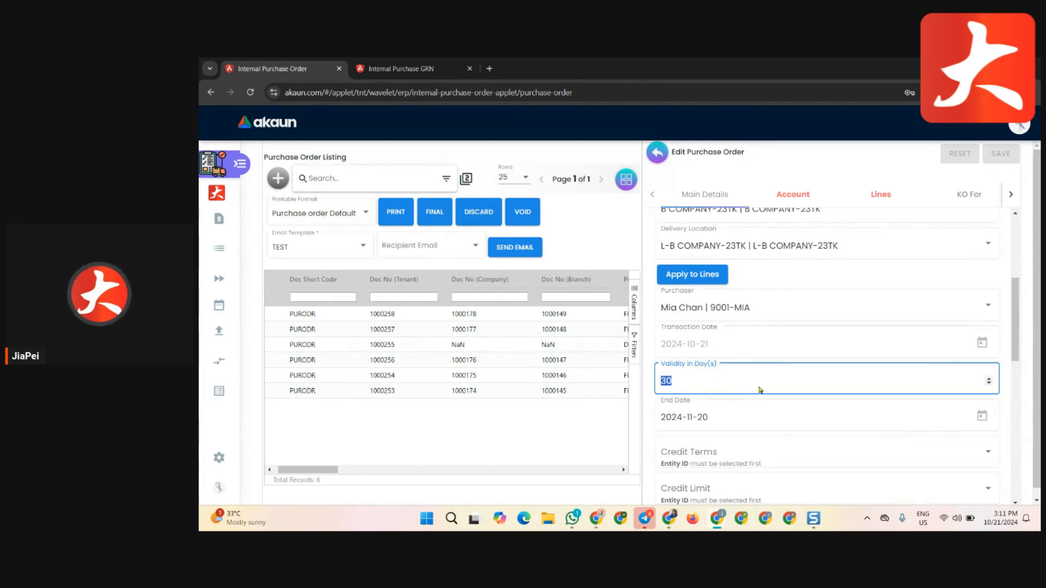
click(727, 416)
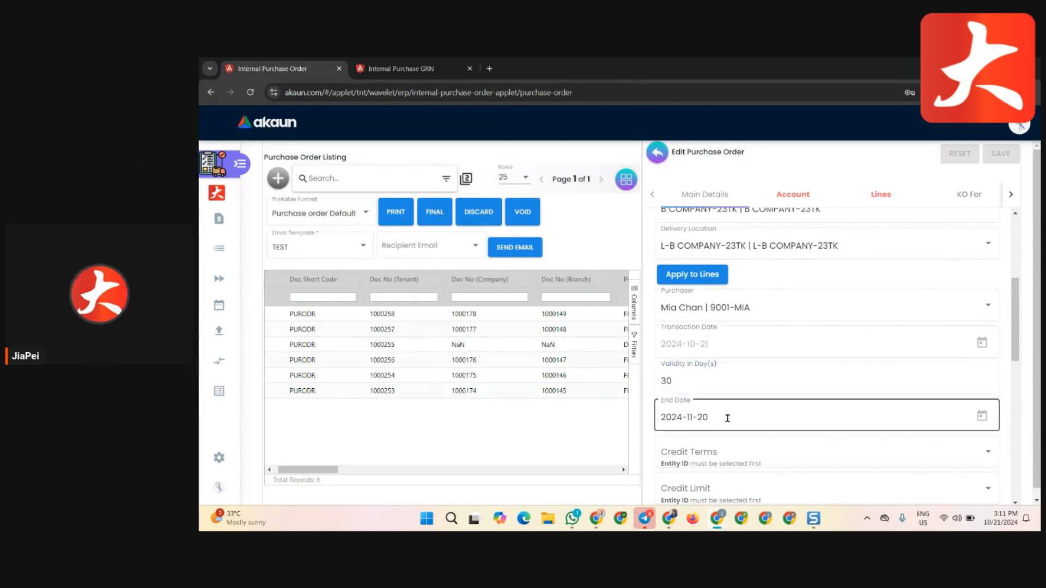
click(678, 380)
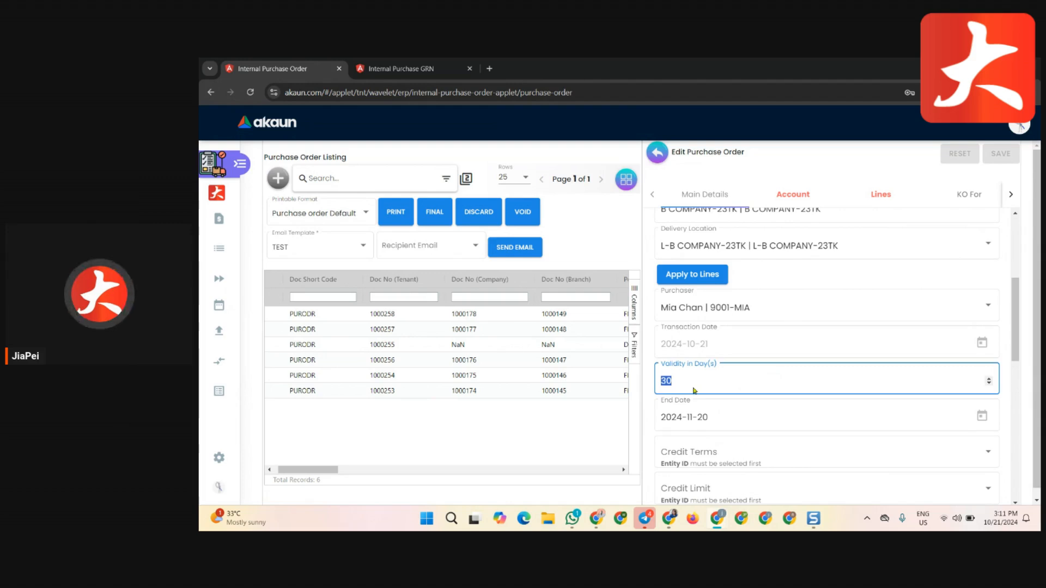
text(45)
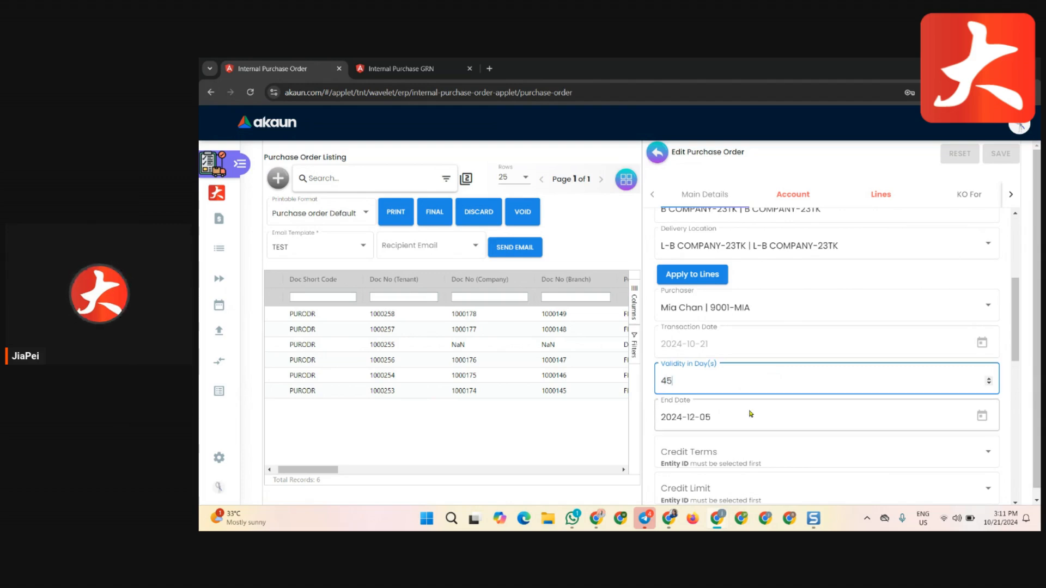
click(728, 415)
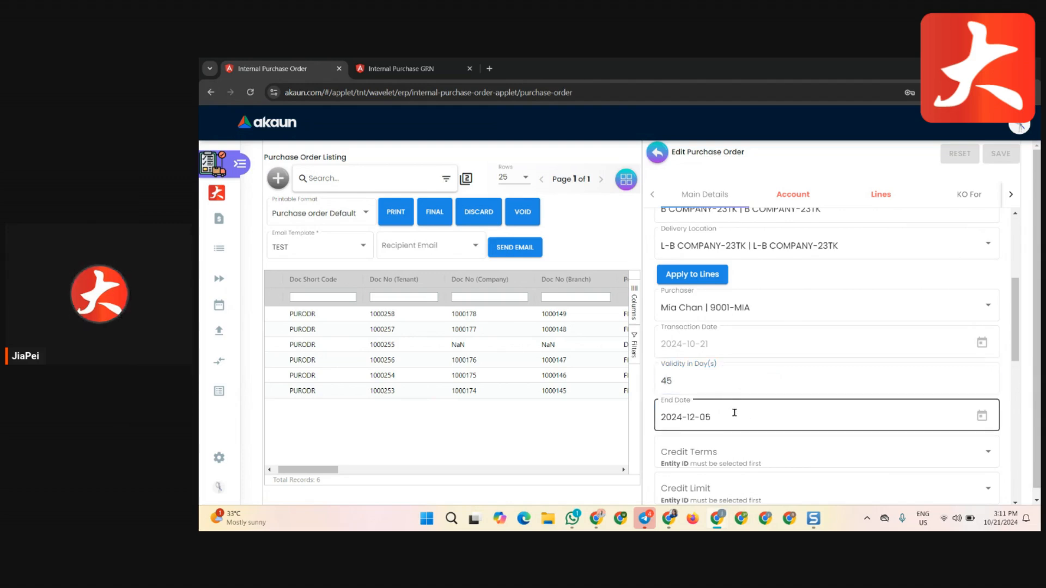
Review the remaining main details of the purchase order, including credit terms, remarks, the currency choices, tracking ID and workflow status
scroll(758, 452, down, 1)
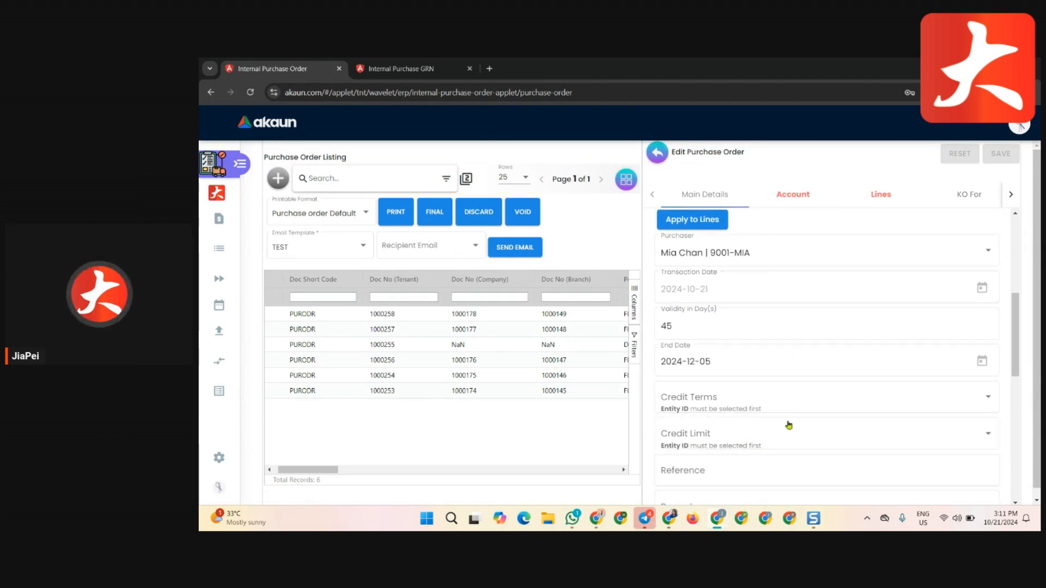
scroll(788, 425, down, 2)
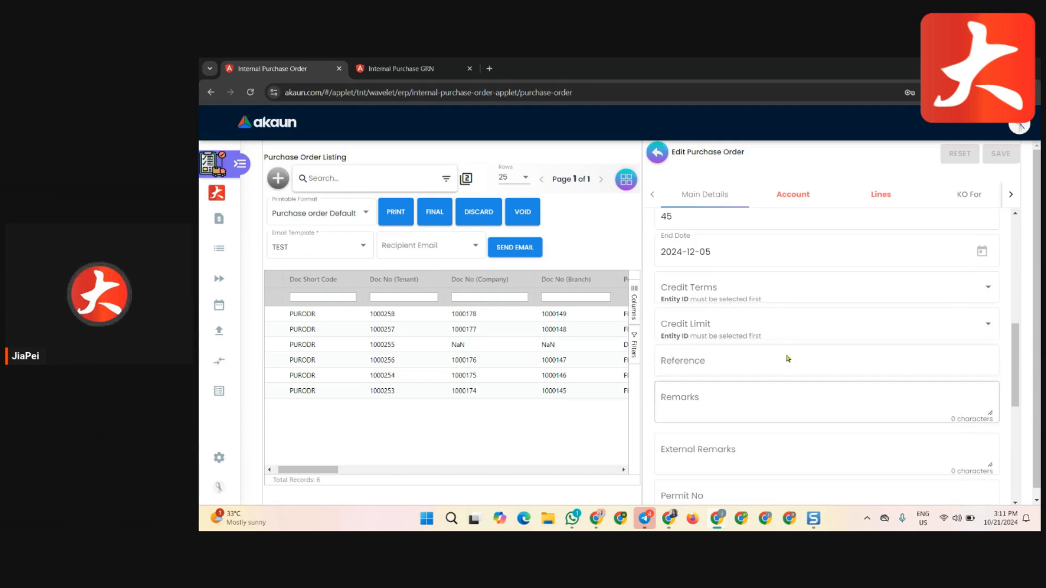
scroll(788, 358, down, 4)
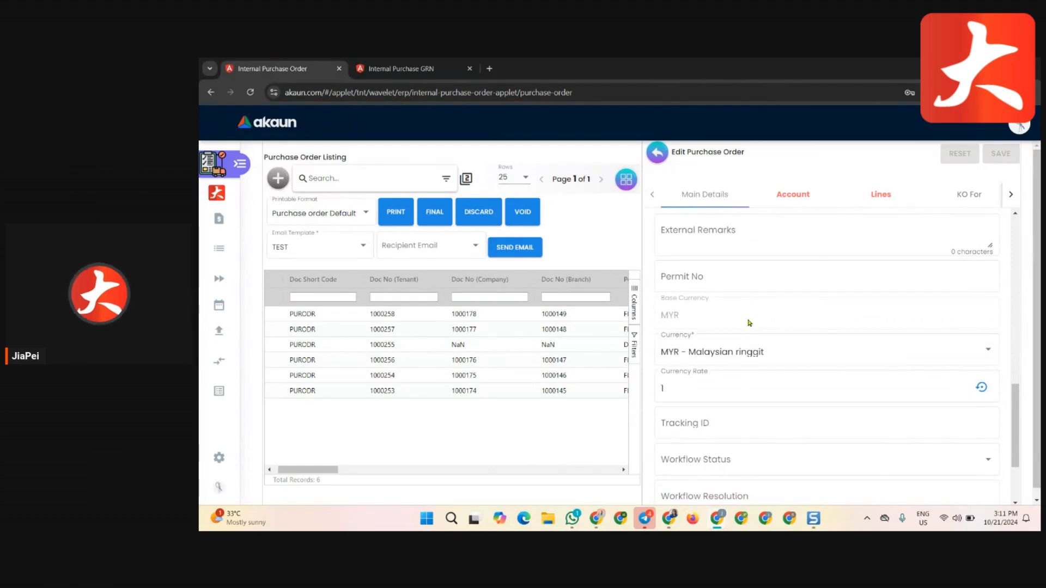
click(979, 354)
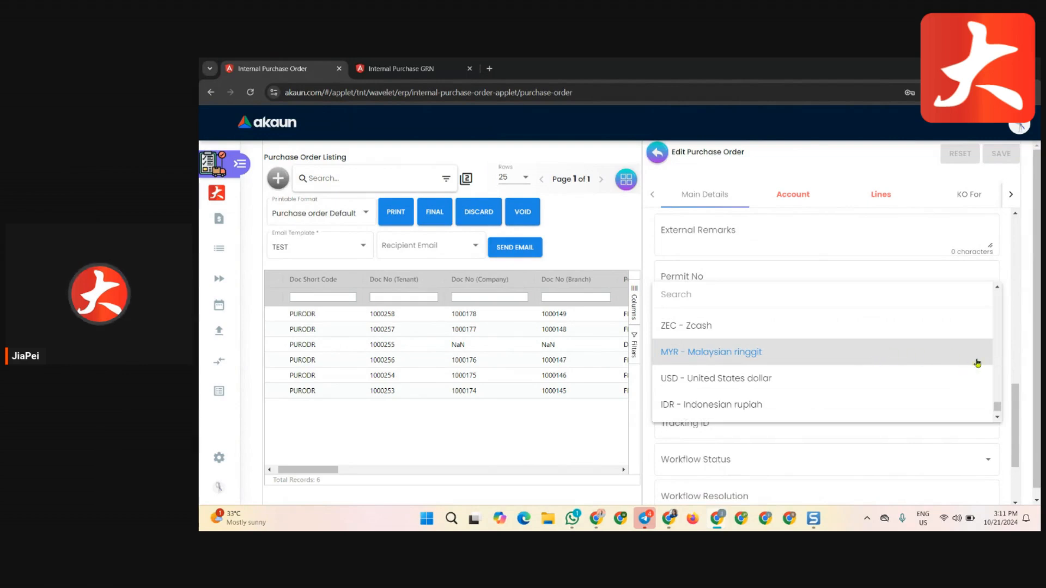
click(1008, 322)
drag(1016, 444, 1014, 377)
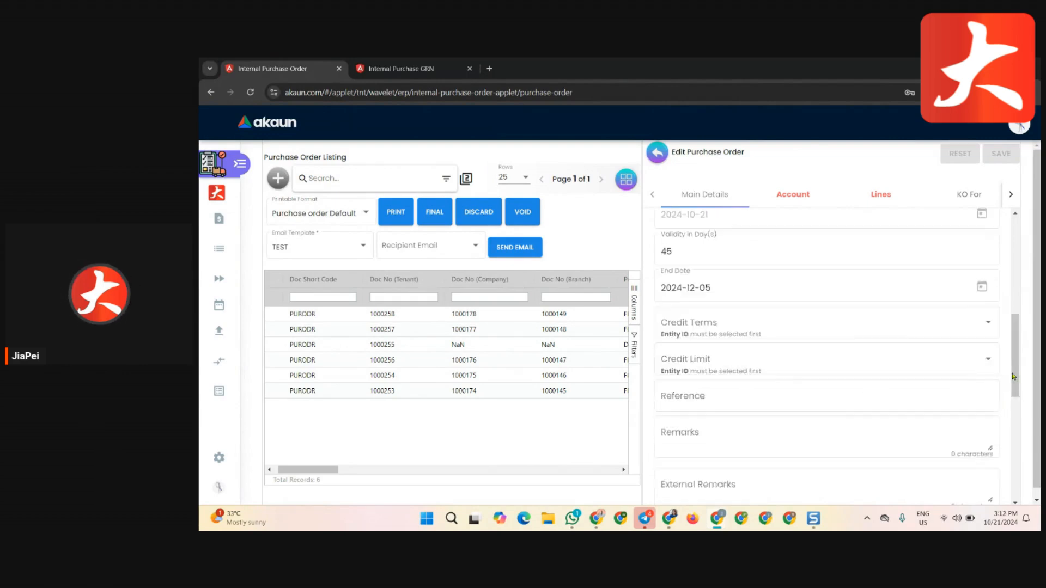
scroll(899, 409, down, 8)
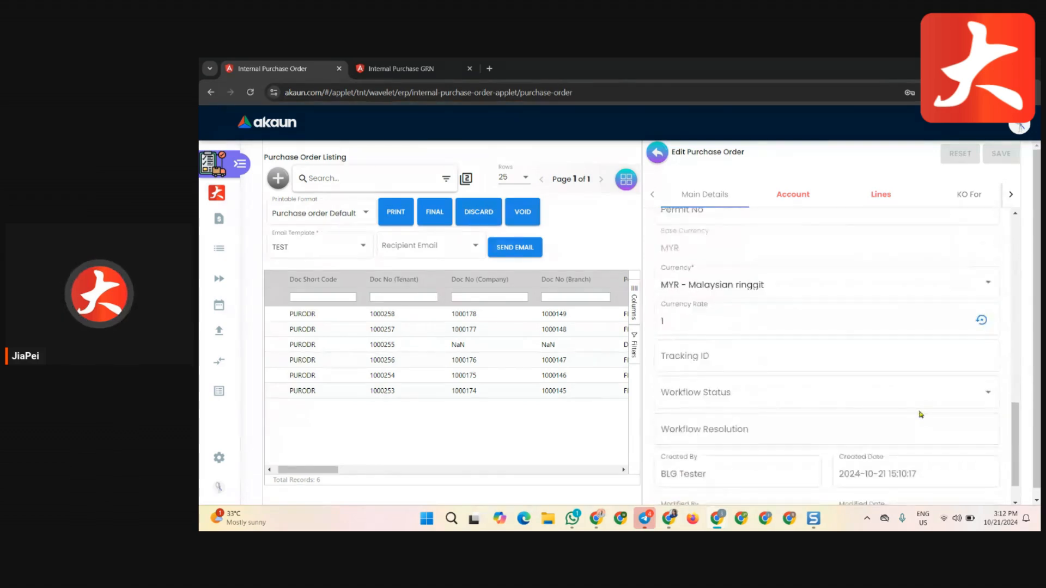
scroll(800, 261, down, 1)
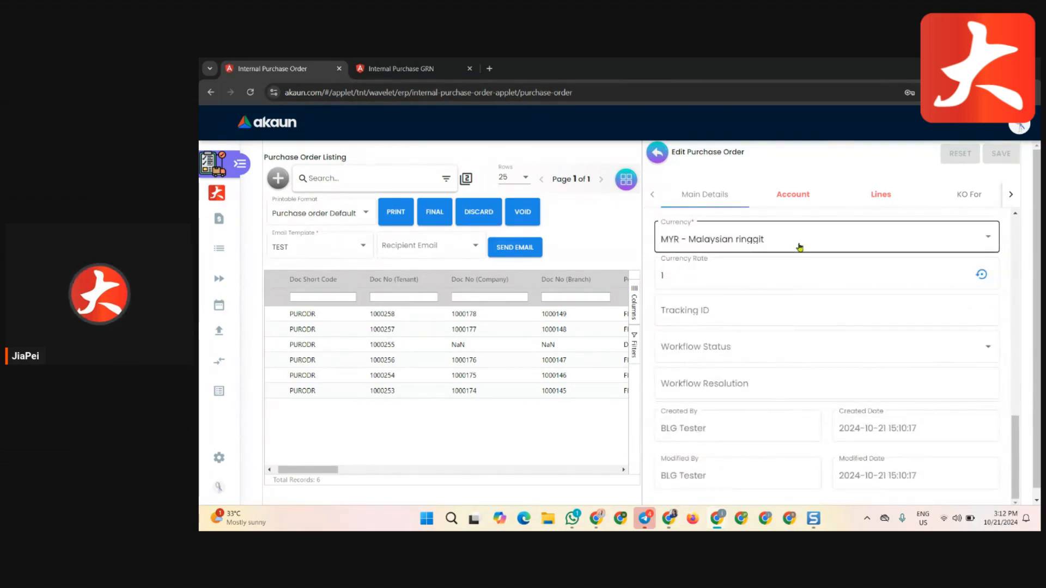
scroll(906, 351, down, 1)
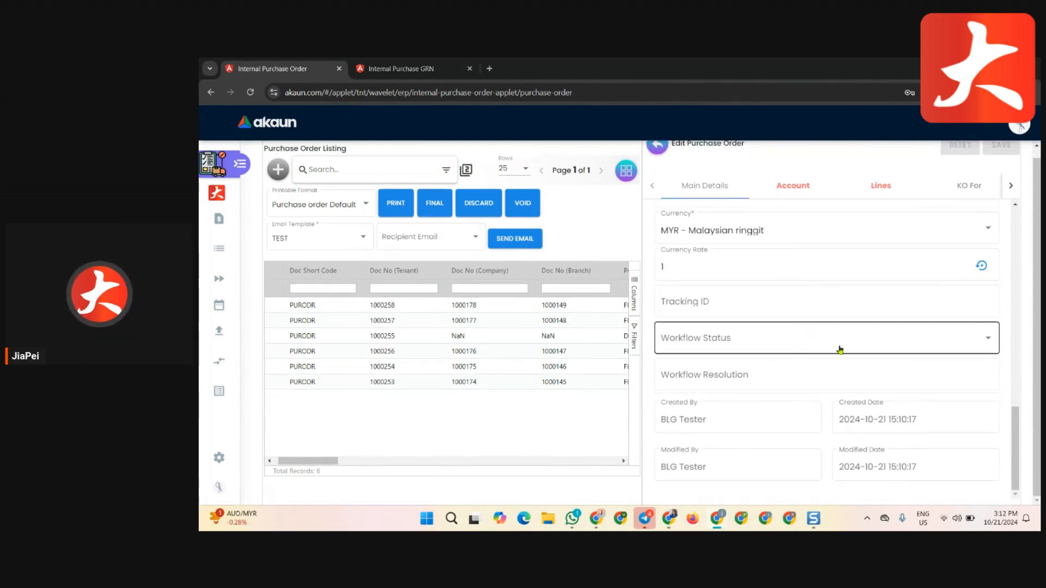
click(986, 349)
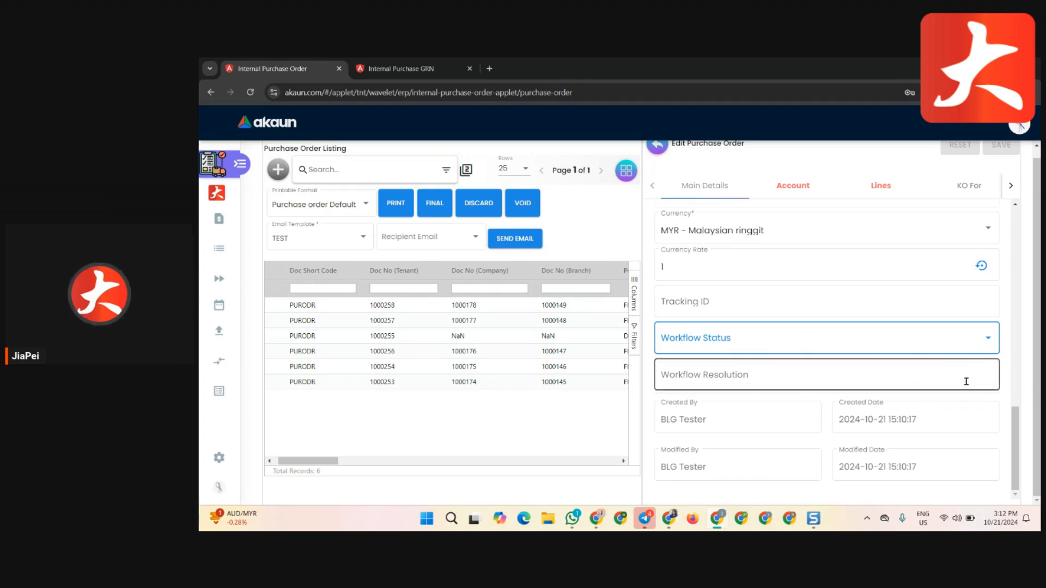
scroll(990, 368, up, 2)
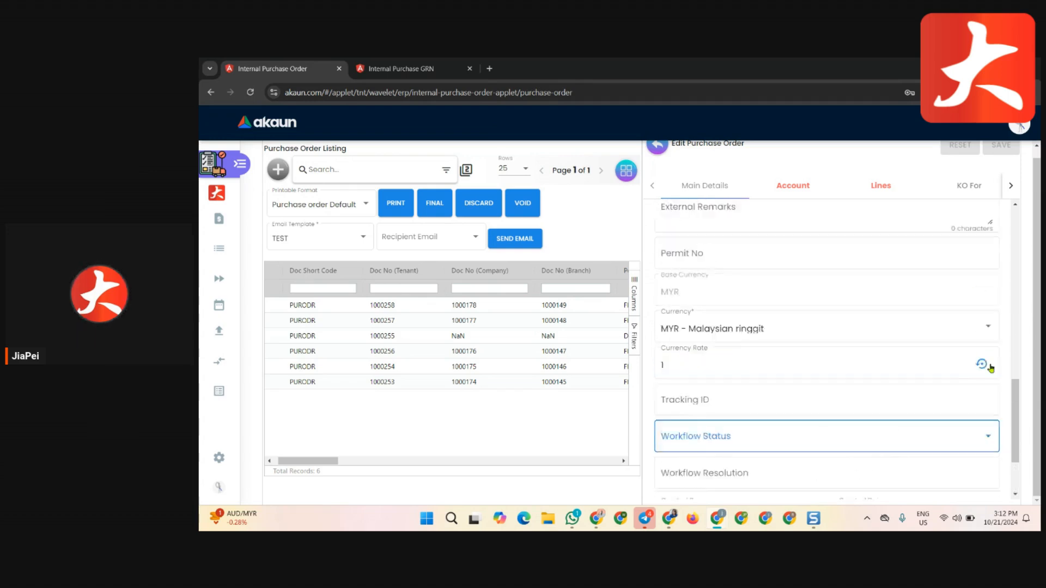
scroll(990, 368, up, 6)
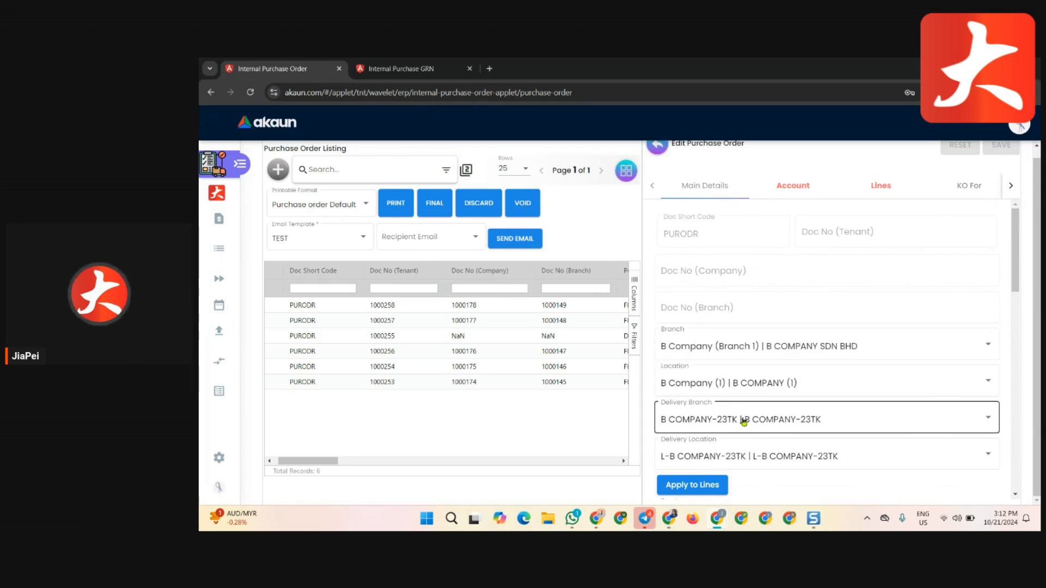
Search the suppliers for 2407 and assign Supplier-2407 as the purchase order's account entity
click(810, 189)
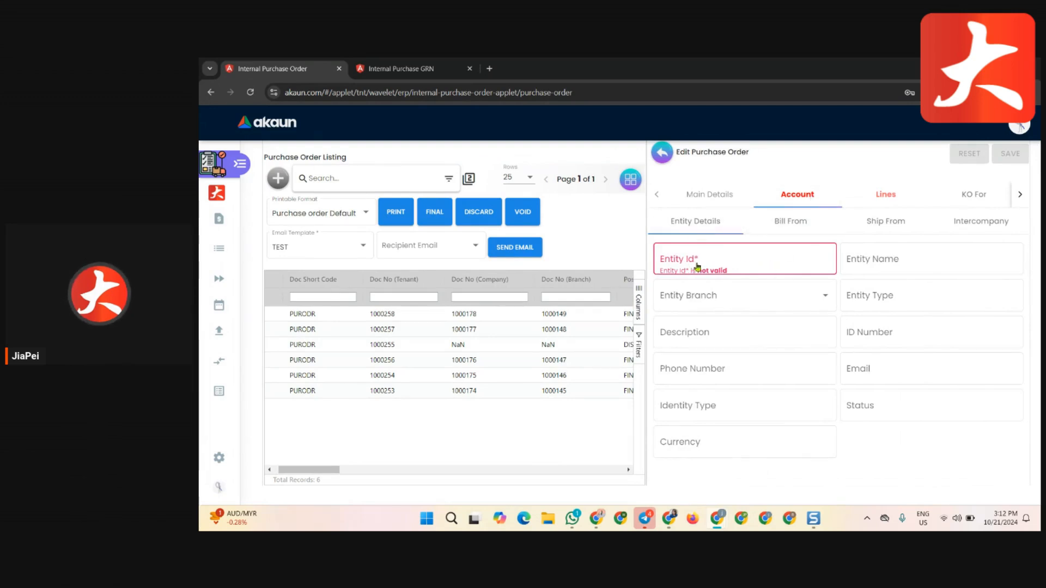
click(766, 265)
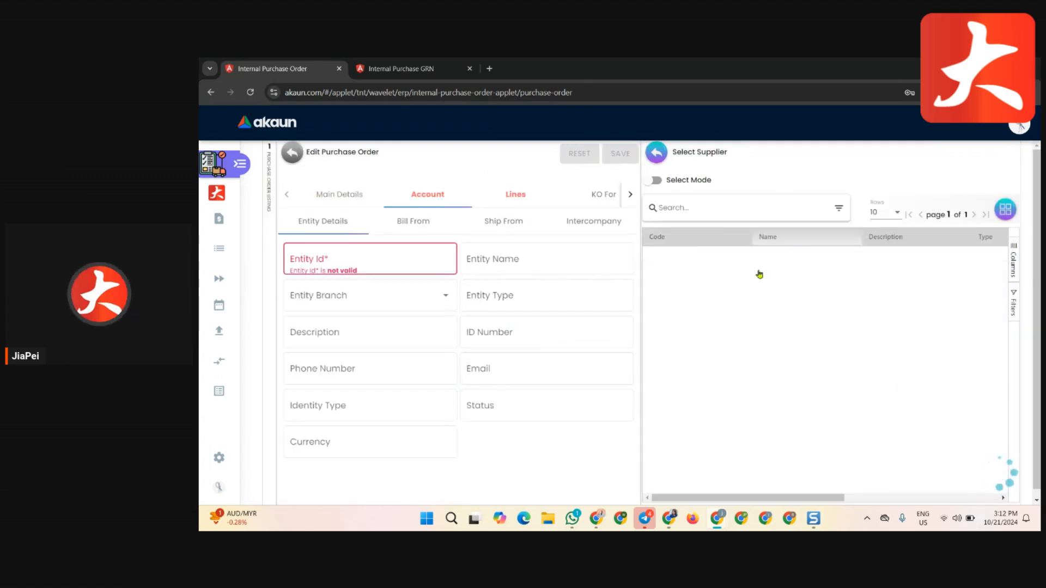
click(763, 211)
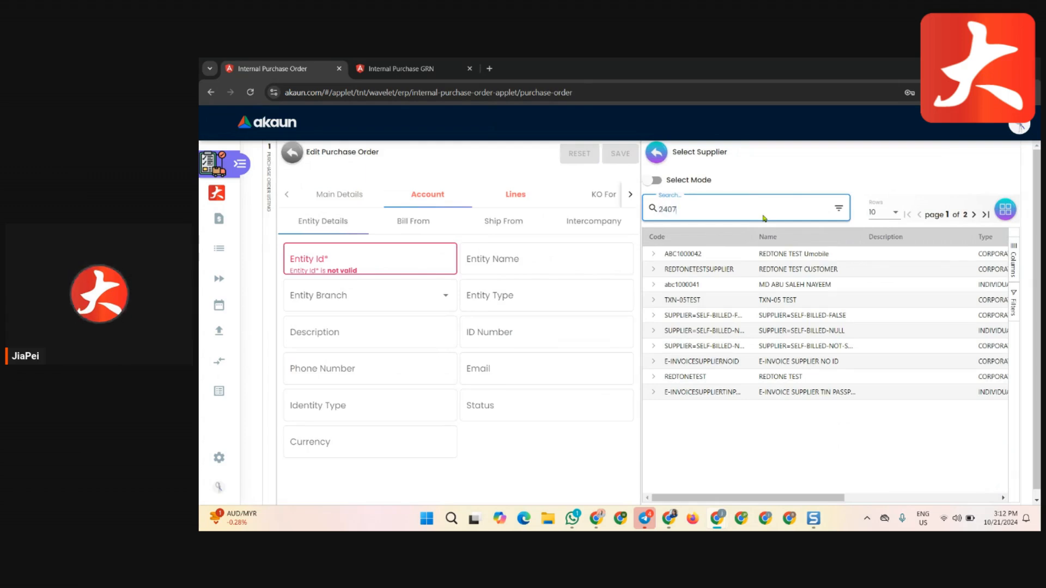
click(788, 255)
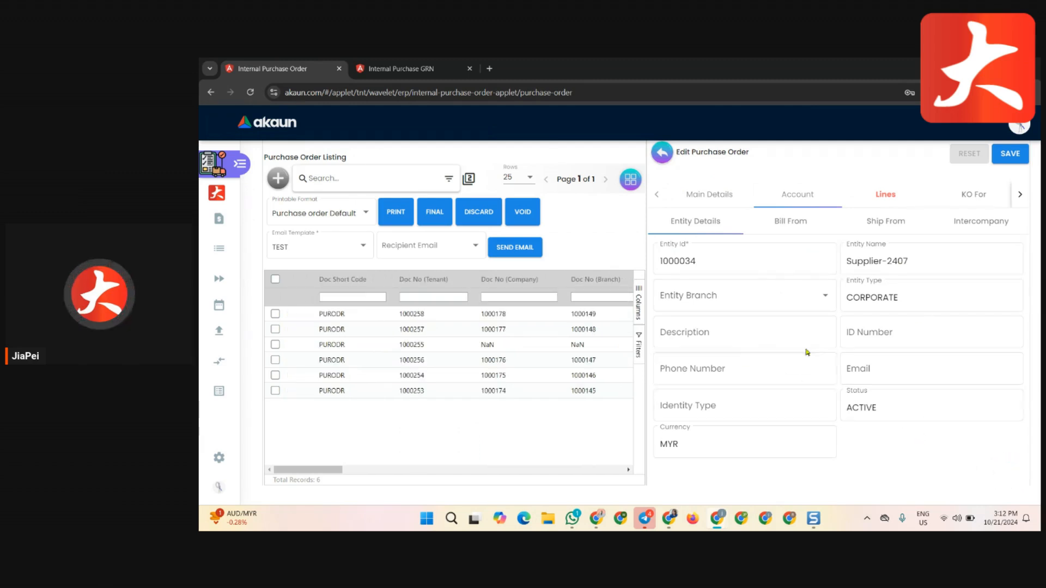
Examine the supplier's billing and shipping address details for the purchase order
click(817, 228)
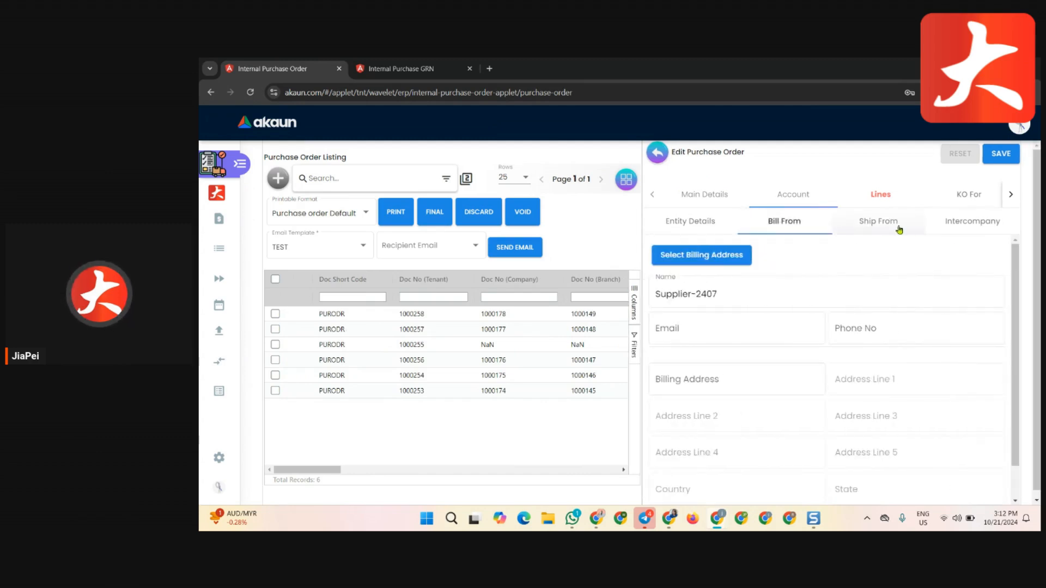
click(833, 233)
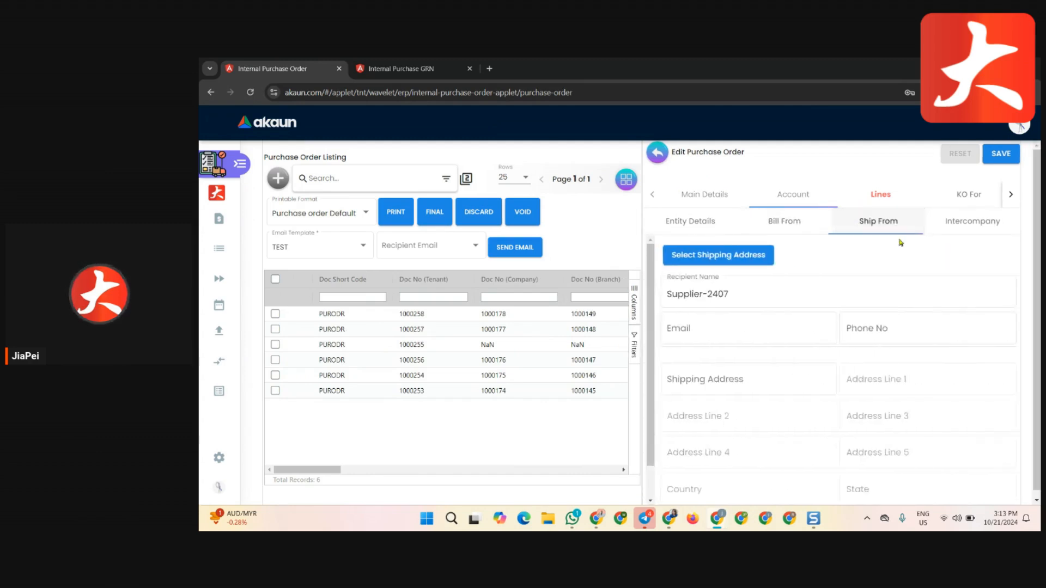
click(783, 225)
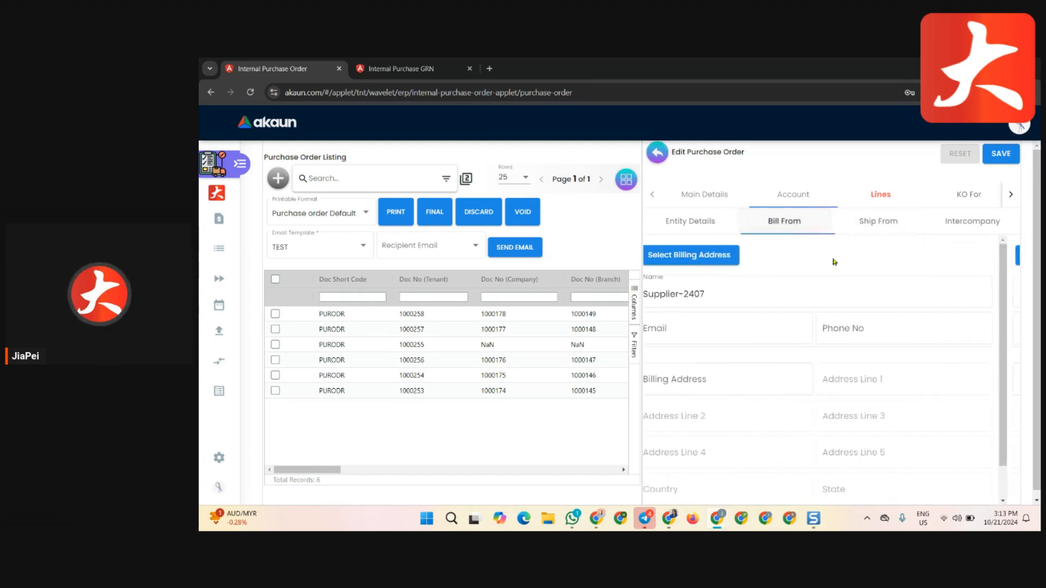
Check the supplier's entity details and the available entity branch options
click(706, 225)
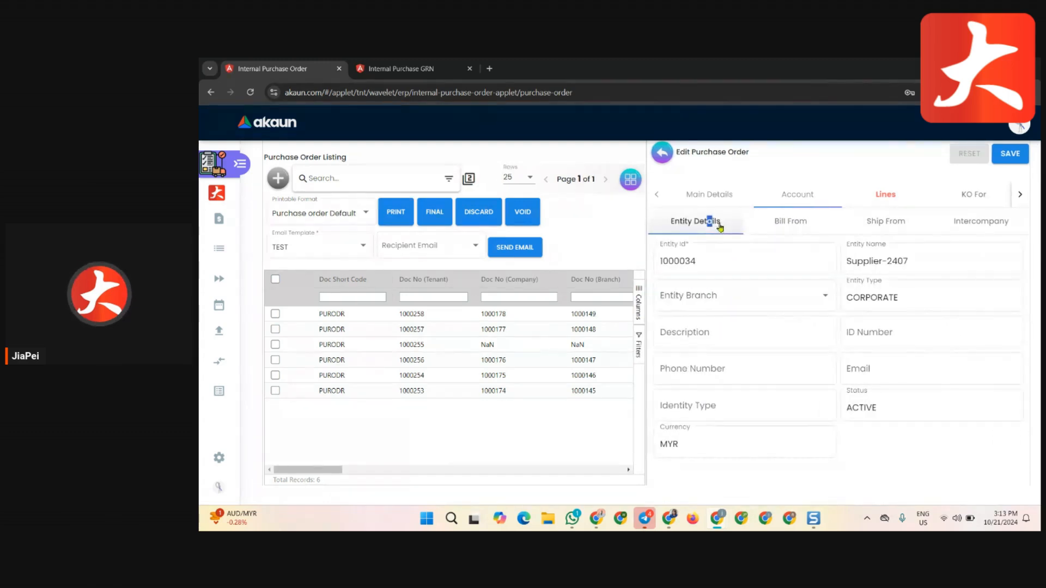
click(825, 296)
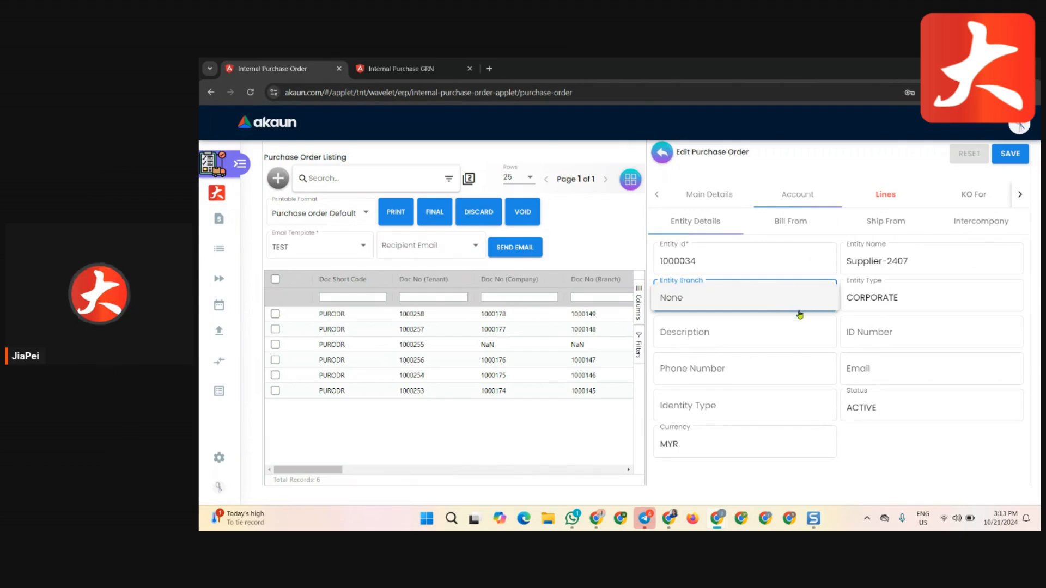
click(839, 318)
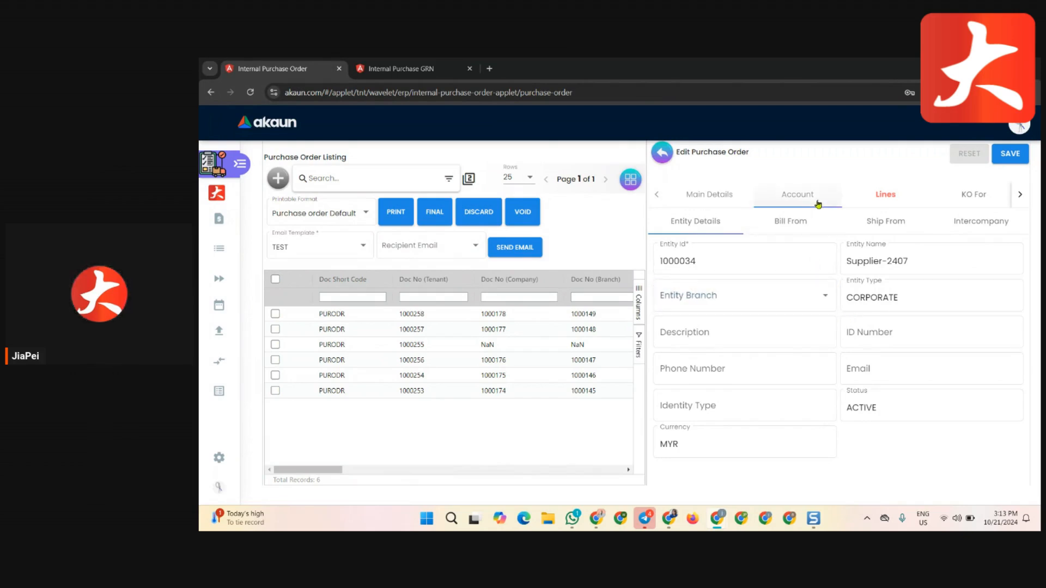
Start a new order line, search the items for PP-p and select PP-P1001-S
click(886, 196)
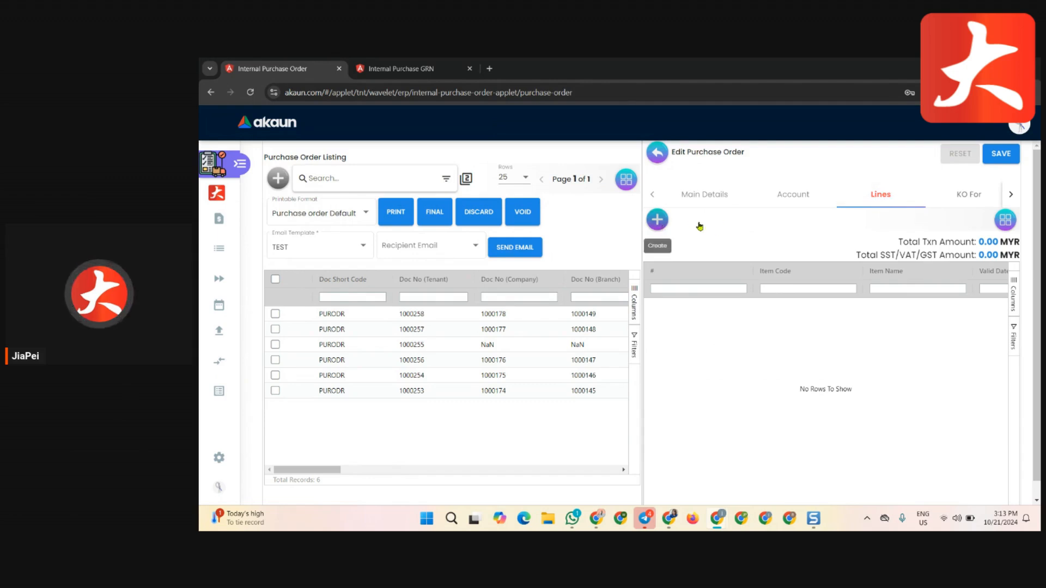
click(657, 219)
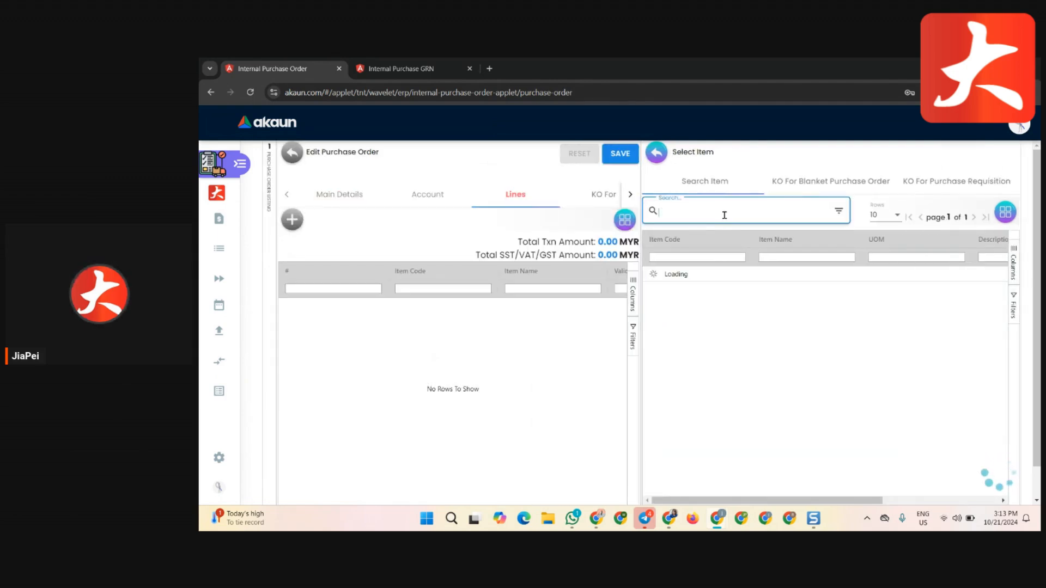
text(P)
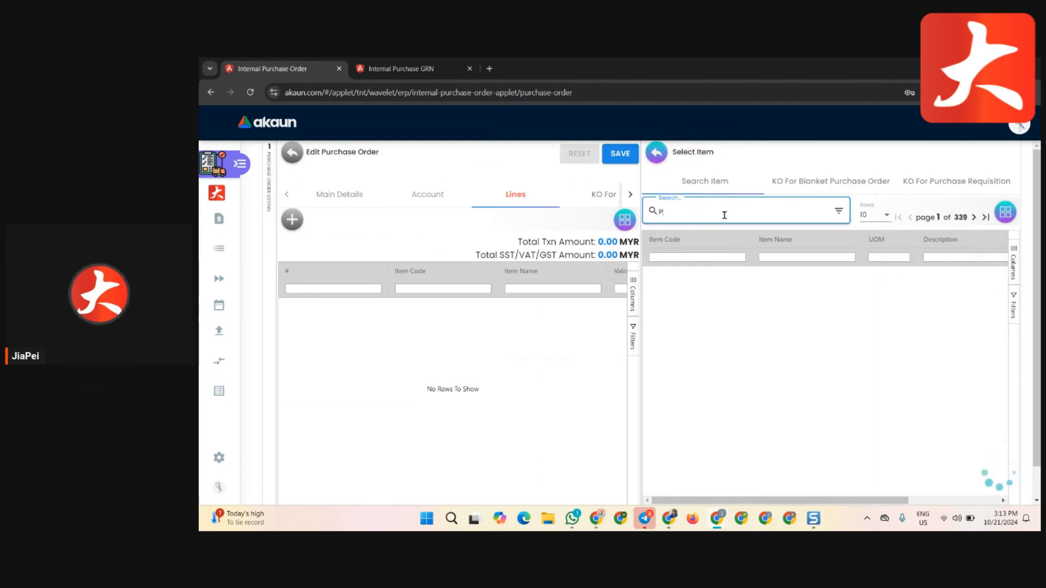
text(P-p)
key(Return)
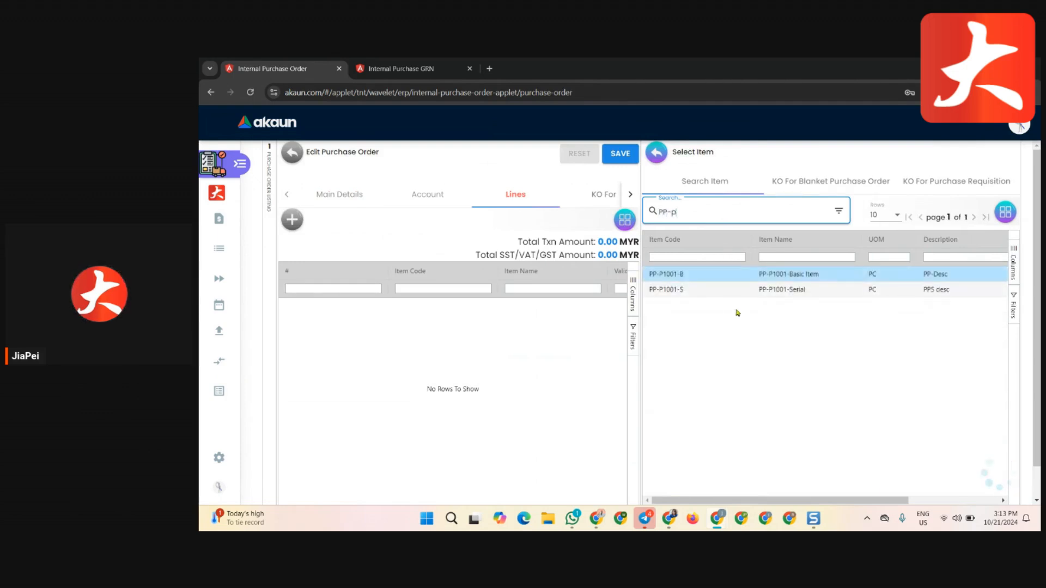
click(730, 290)
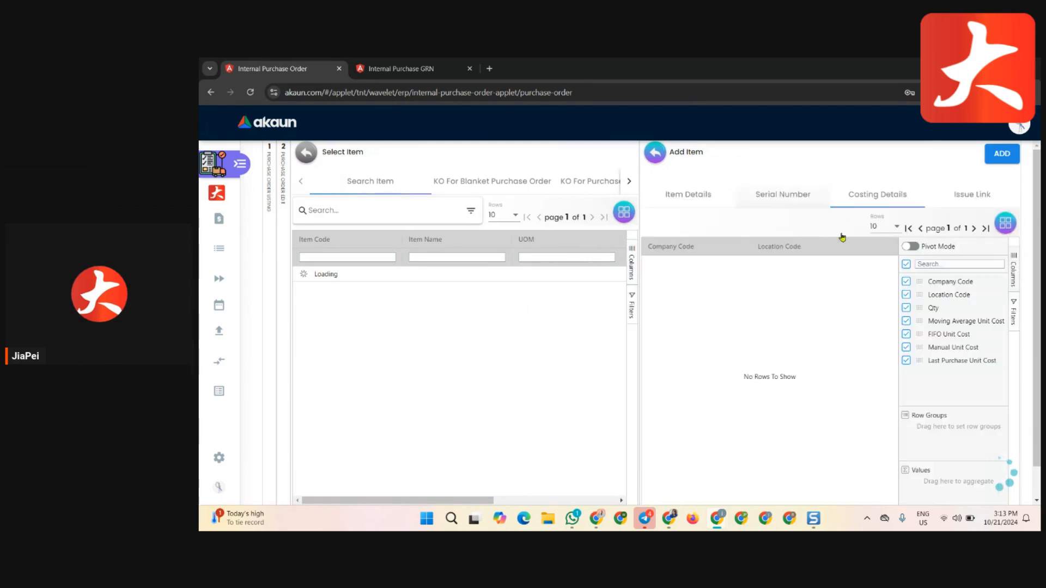
Choose the 200 (EMP_LIST_PRICE) pricing scheme in the item's main details
click(719, 205)
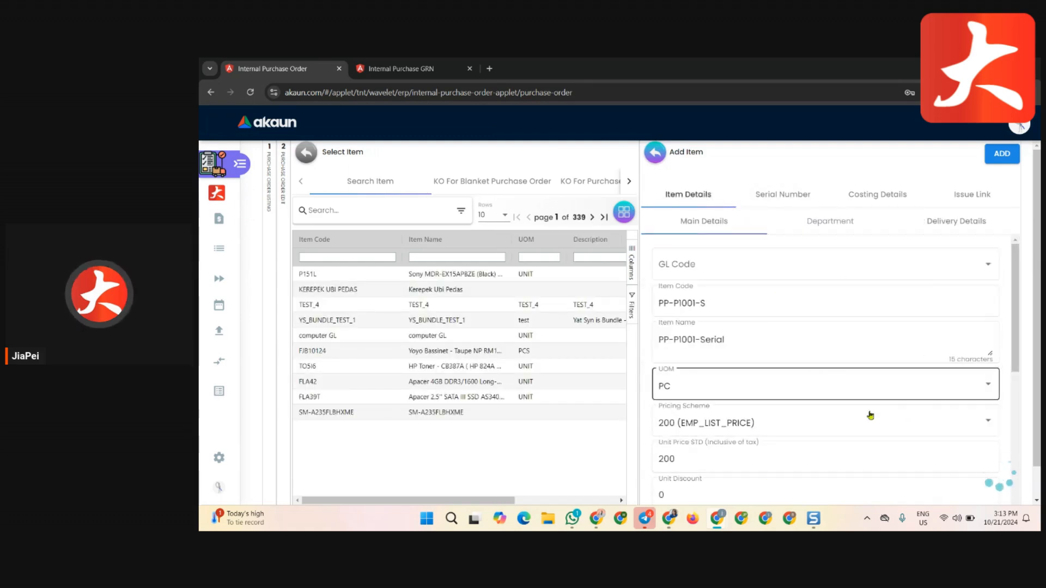
click(973, 427)
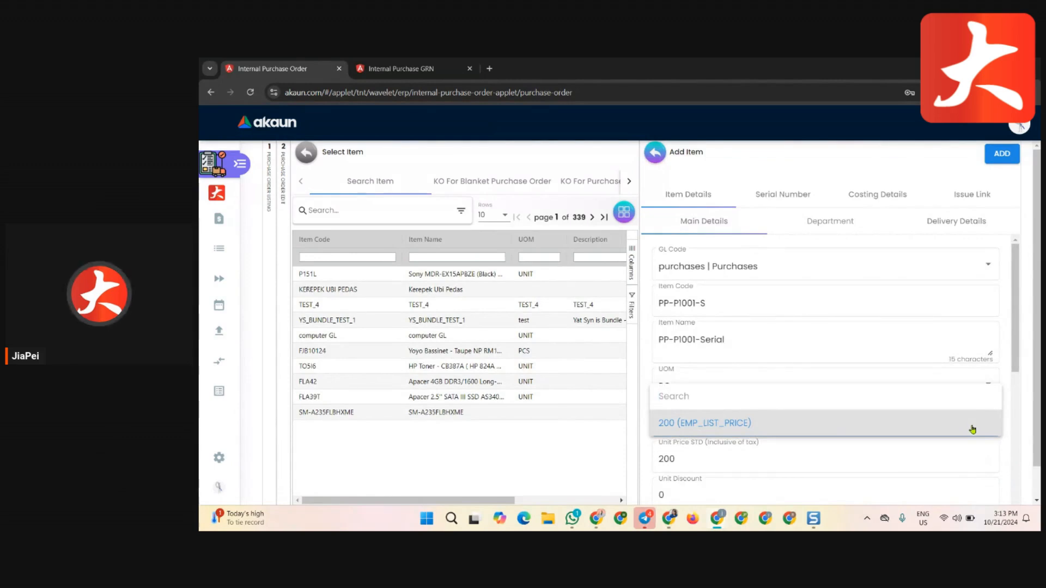
click(974, 428)
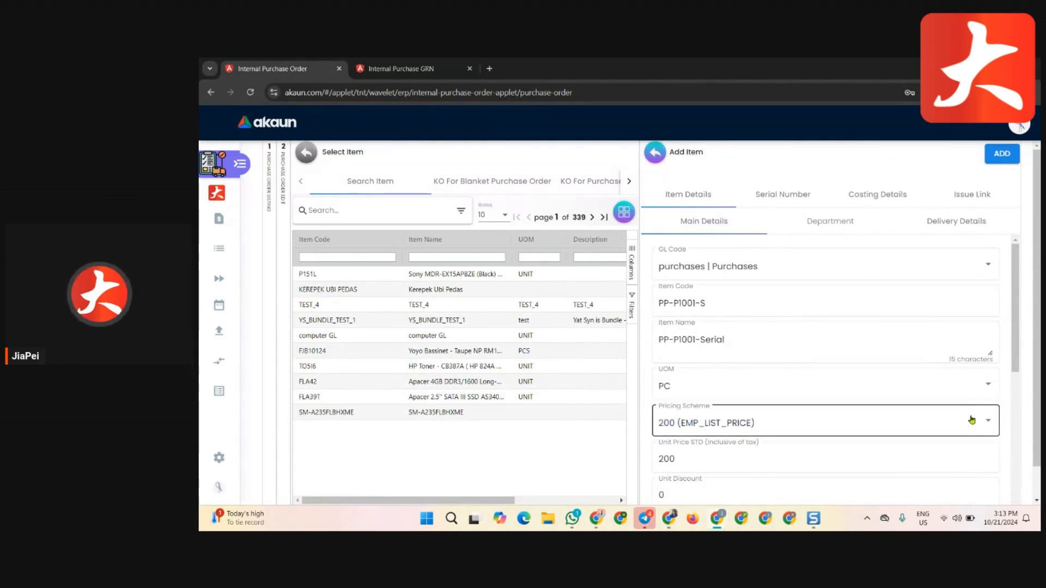
Set the item's base quantity to 100 and add the item to the purchase order
scroll(970, 418, down, 1)
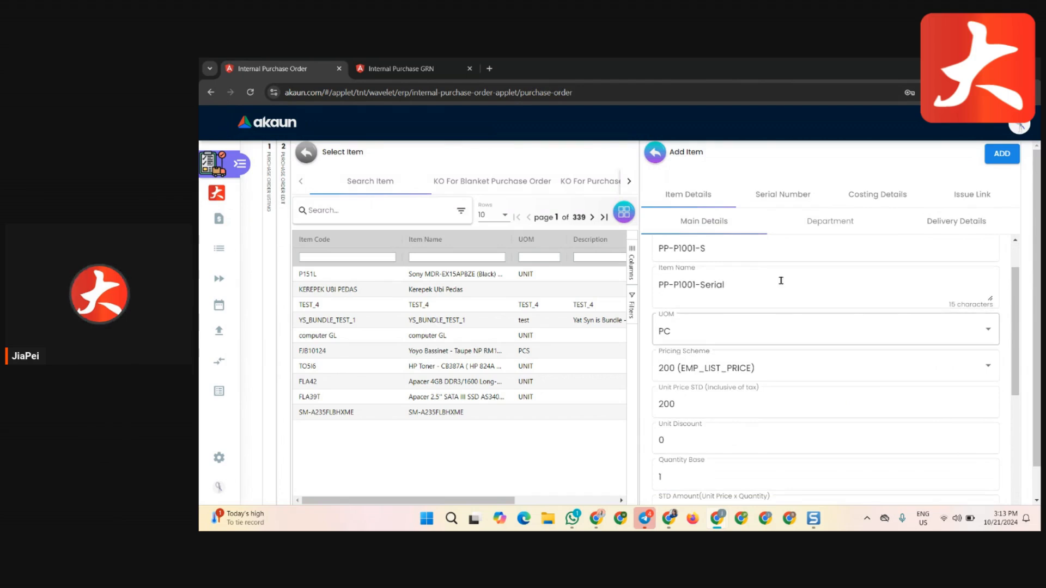
scroll(793, 344, down, 1)
scroll(793, 344, down, 1)
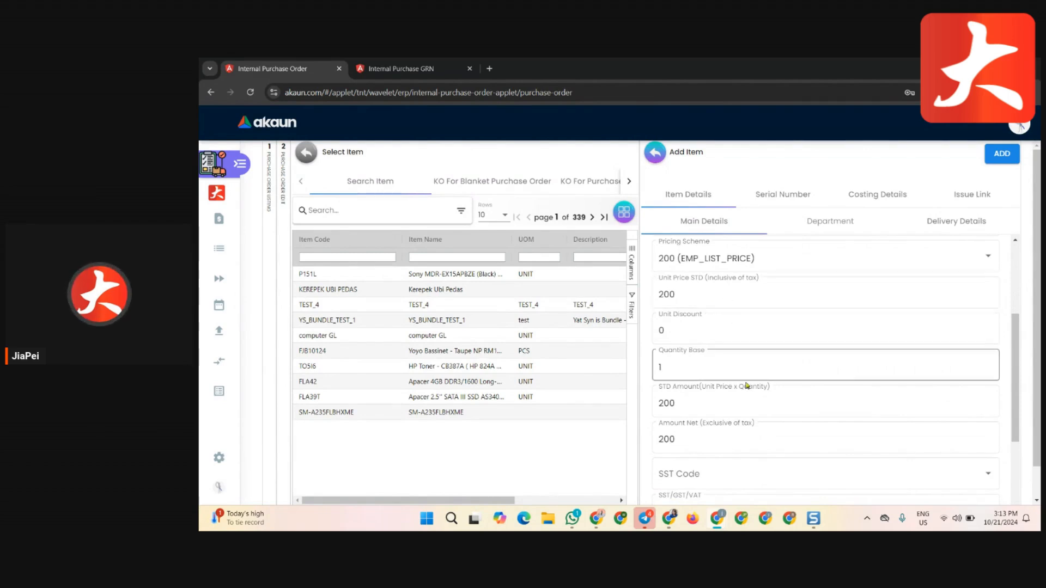
click(661, 375)
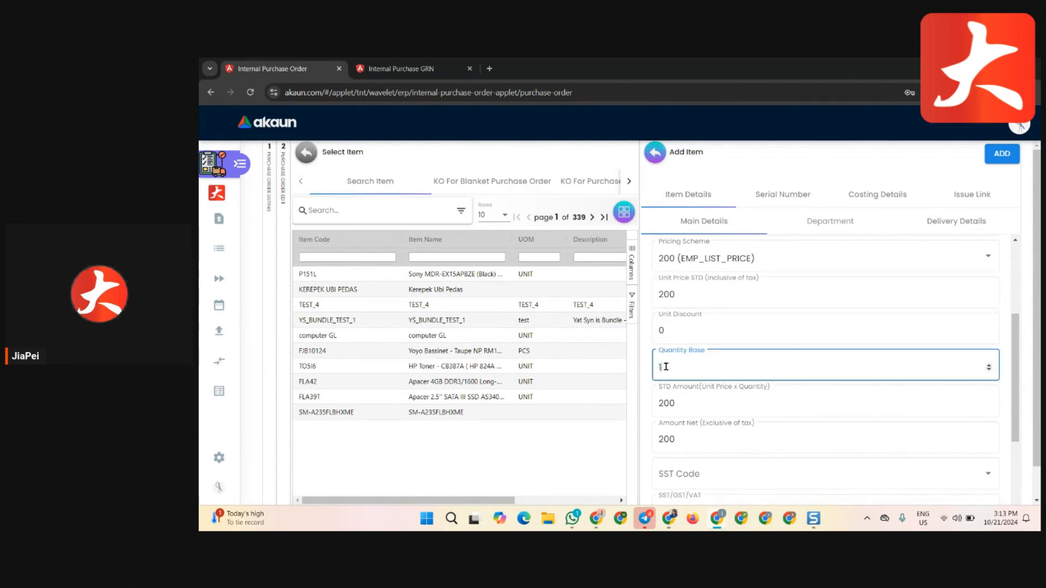
text(00)
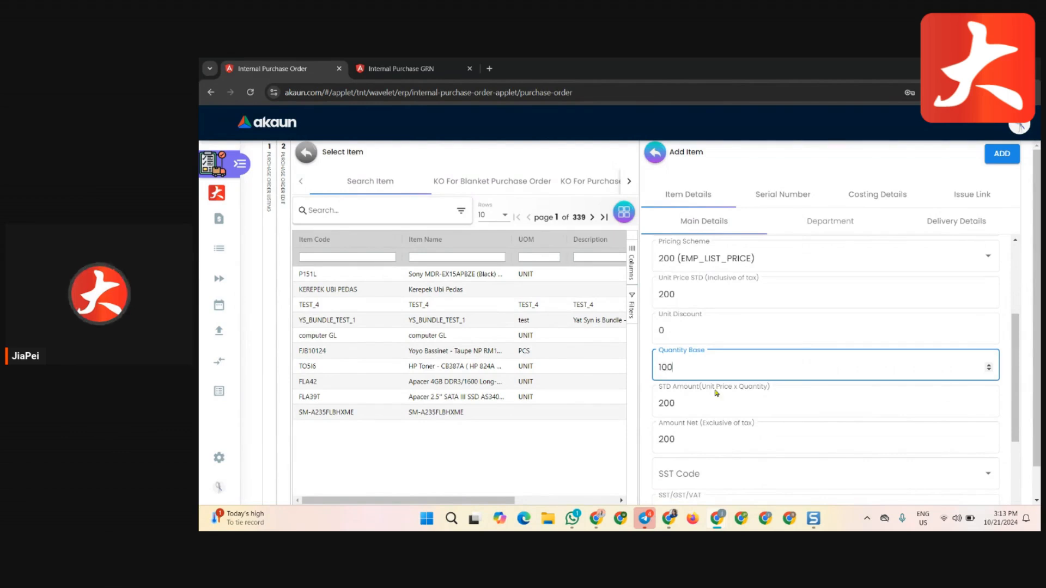
click(802, 388)
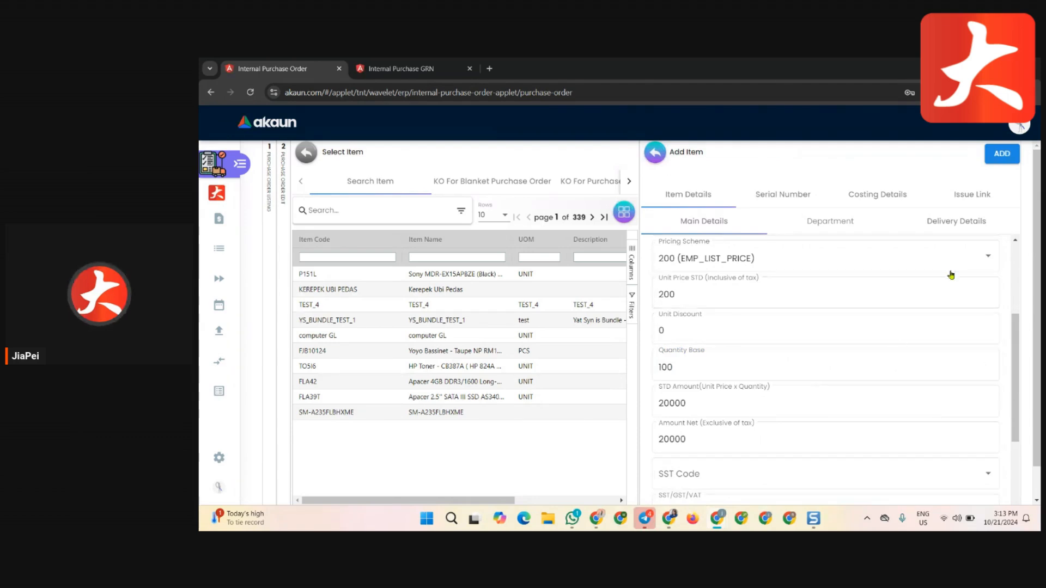
scroll(905, 362, down, 4)
scroll(926, 337, up, 6)
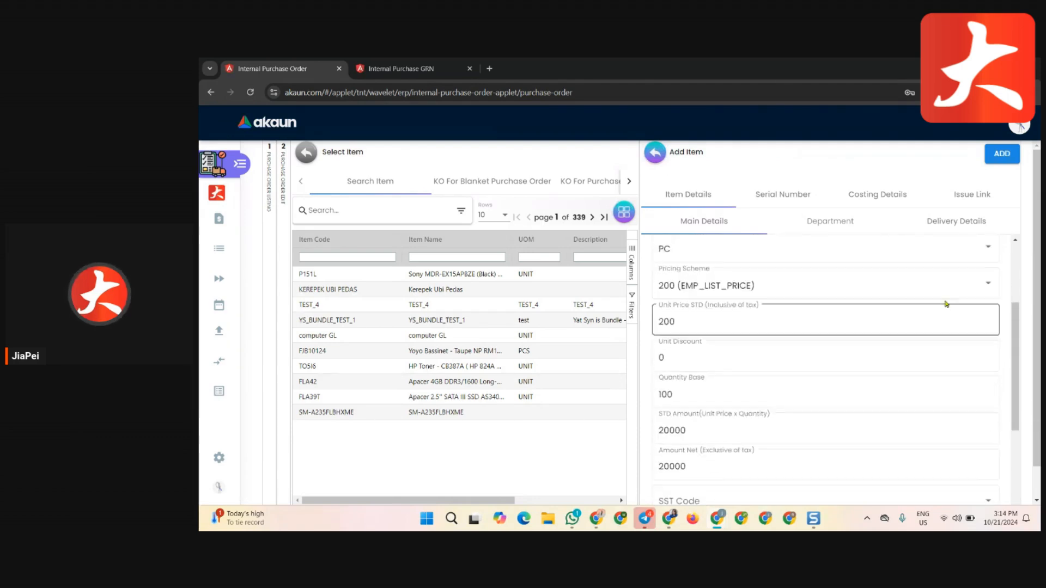
click(1000, 154)
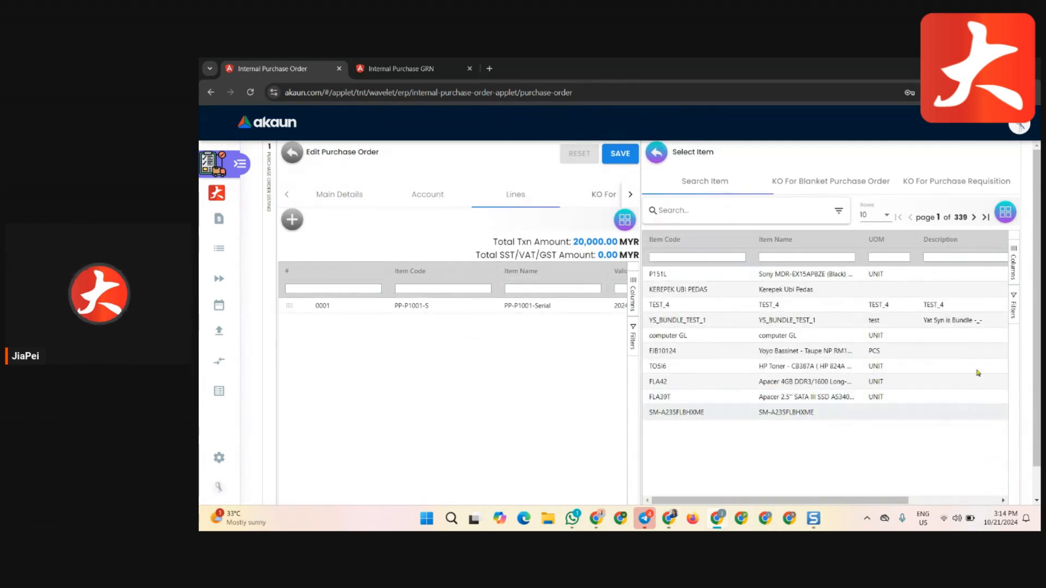
Leave the item selection and save the purchase order with its new line
click(926, 397)
click(789, 305)
click(834, 320)
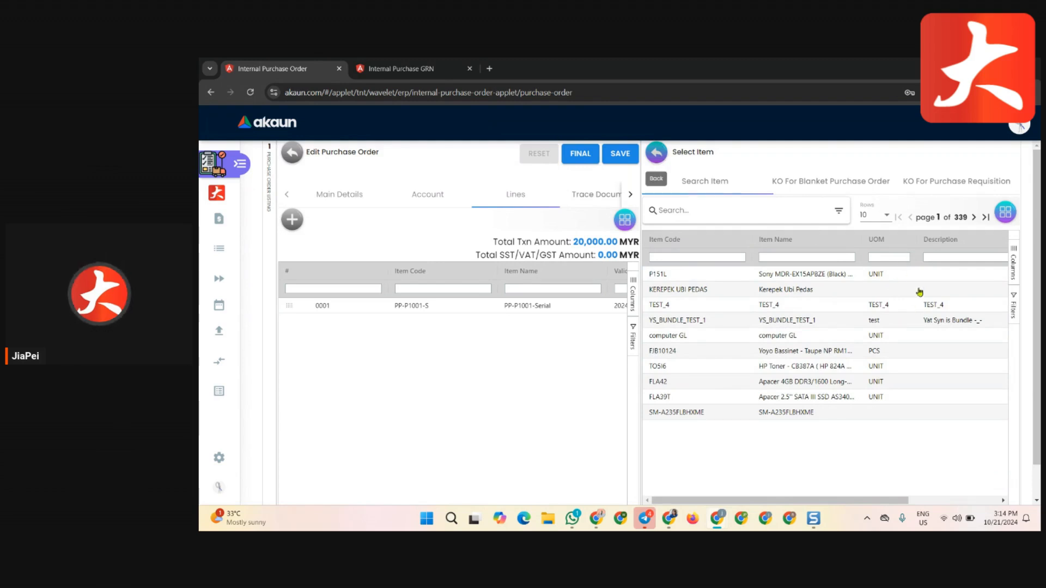
click(882, 200)
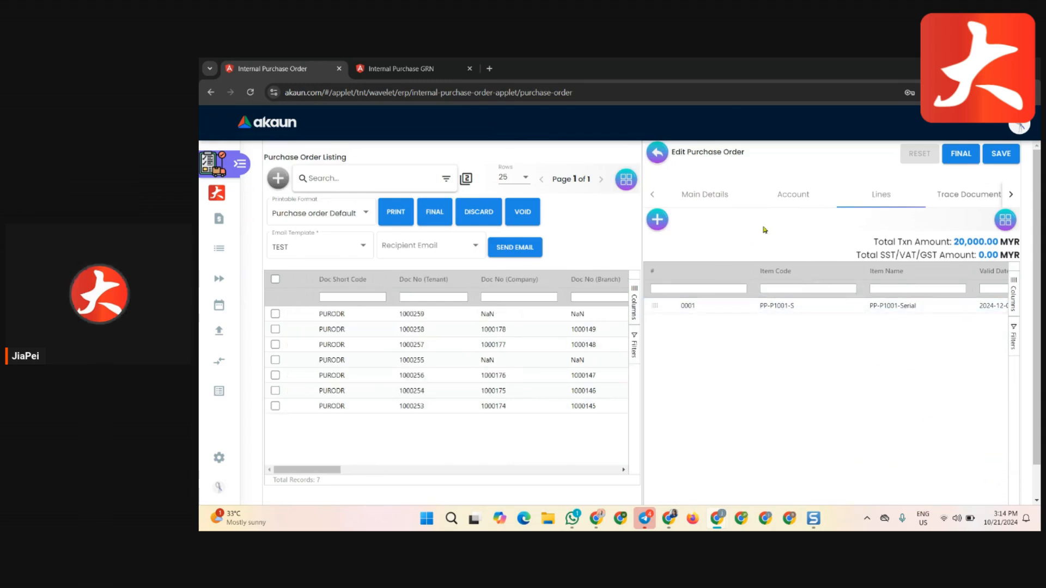
click(1001, 156)
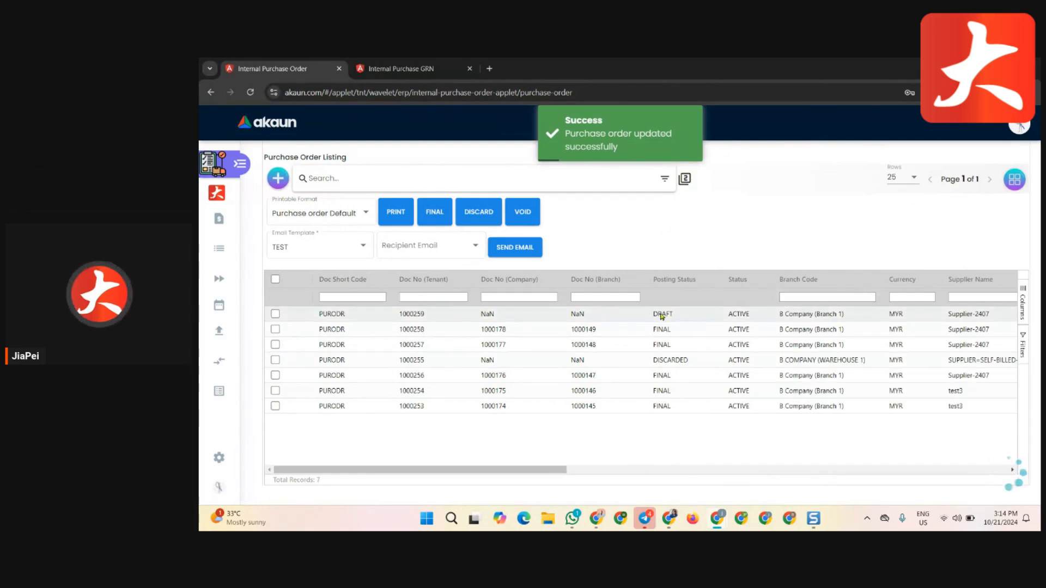
Open the draft Supplier-2407 purchase order from the listing and finalize it
click(663, 315)
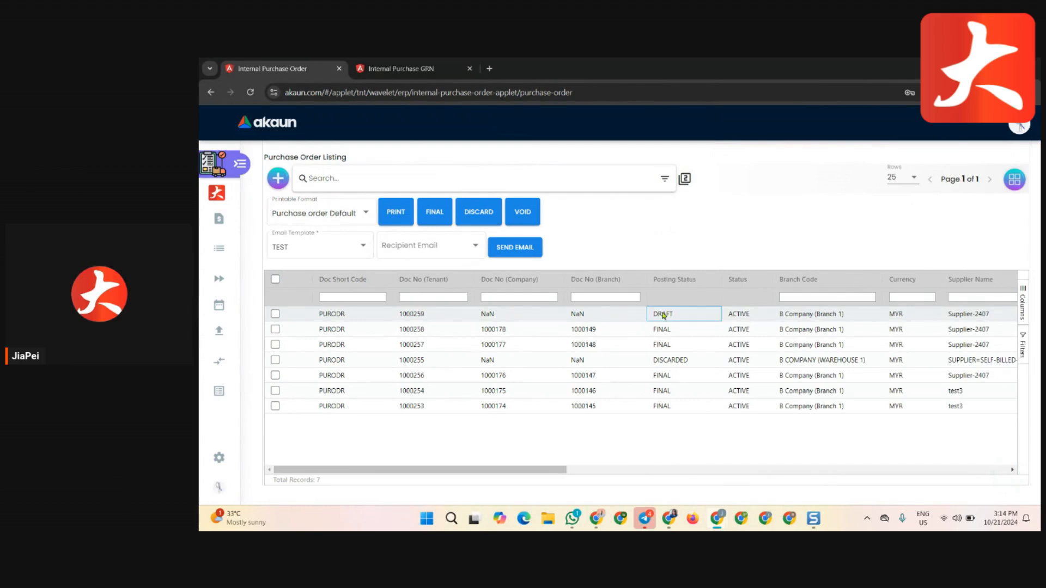
click(304, 316)
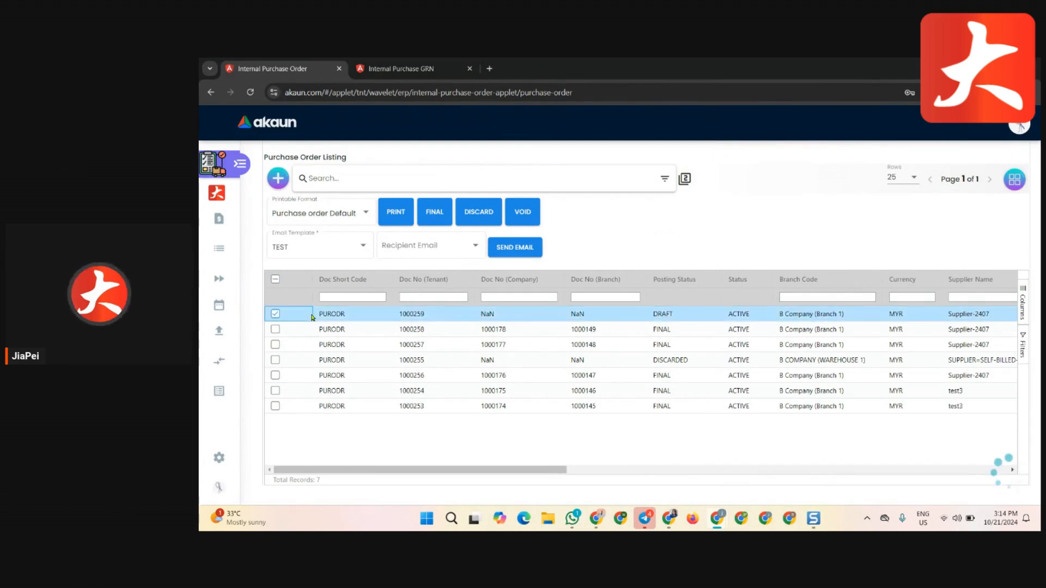
click(794, 320)
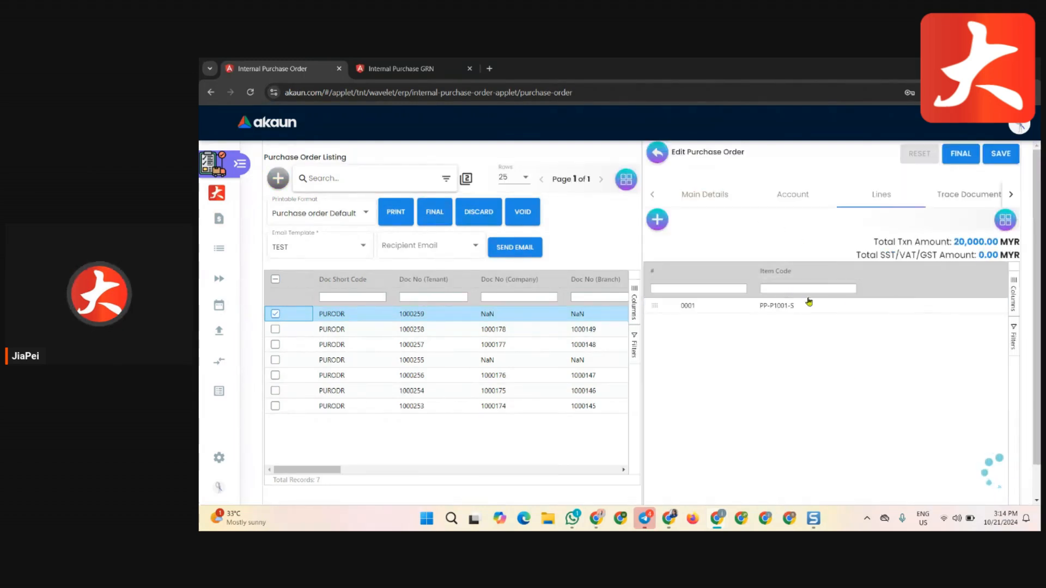
click(964, 155)
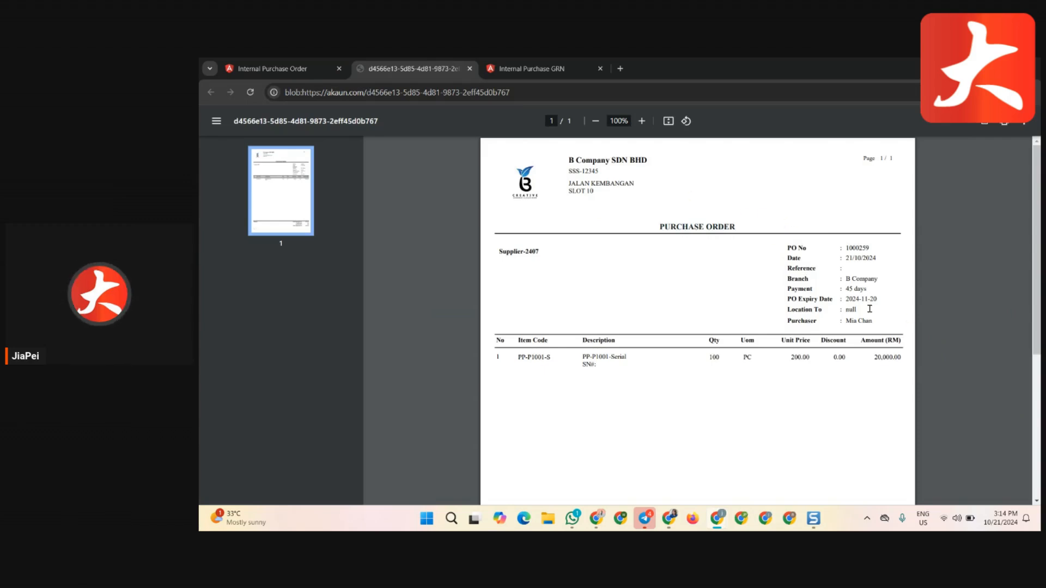
Review the purchase order's printable PDF from header to totals and close it
scroll(869, 309, down, 5)
scroll(891, 338, up, 3)
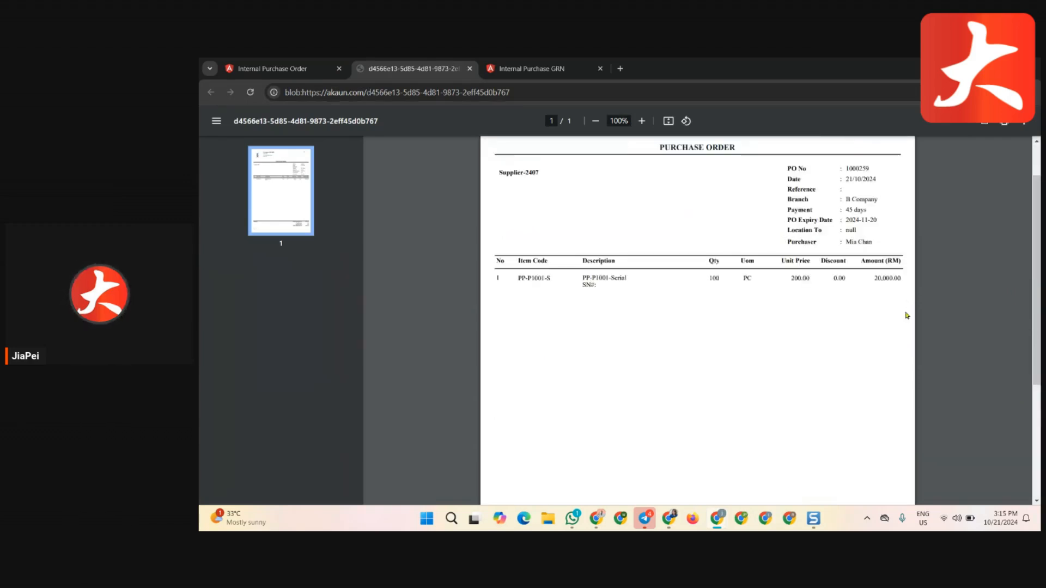
scroll(907, 315, up, 2)
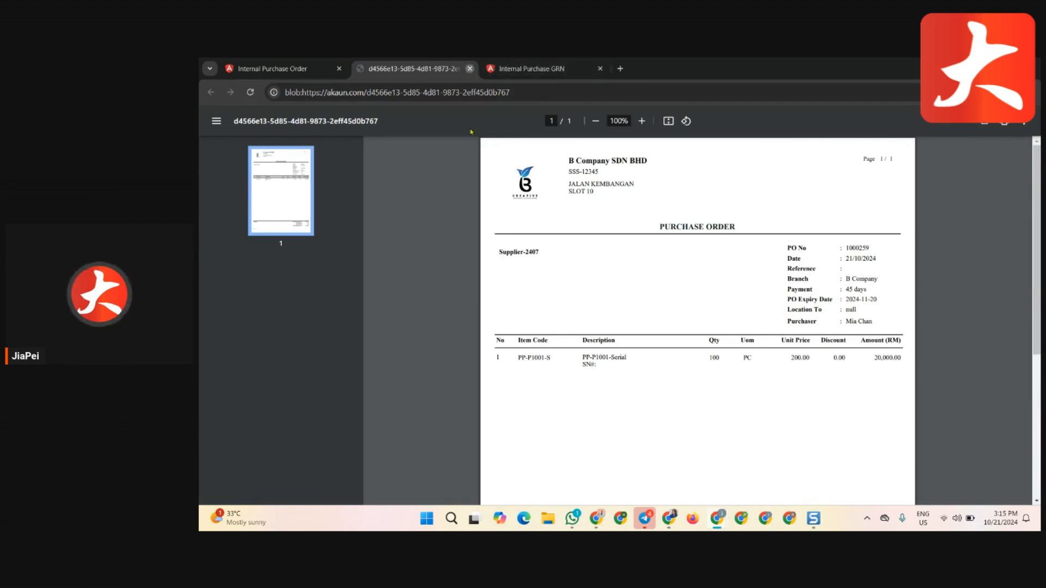
click(469, 68)
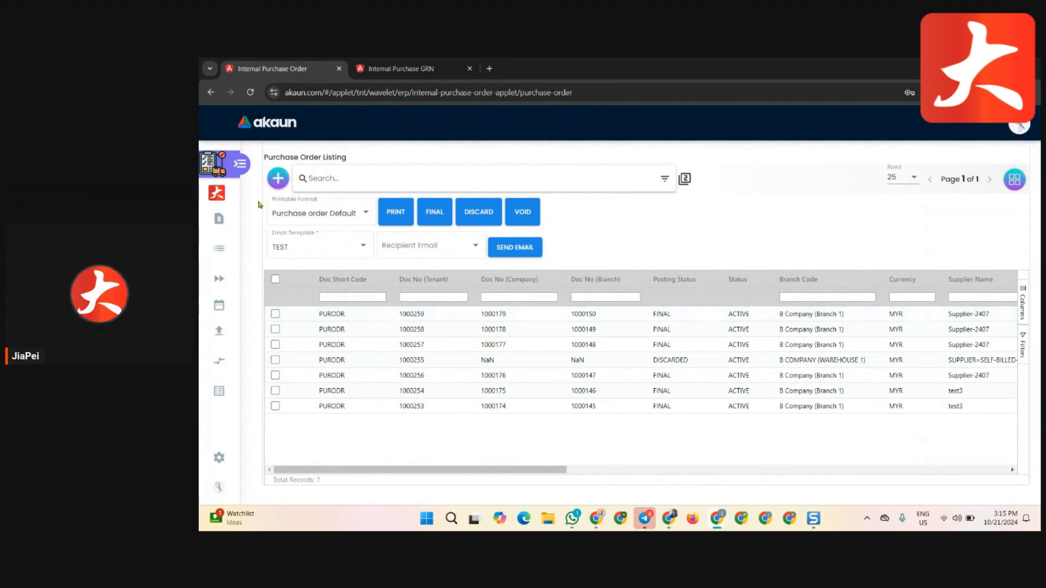
Open the newly finalized purchase order and examine its tenant, company and branch document numbers and remaining main details
click(240, 164)
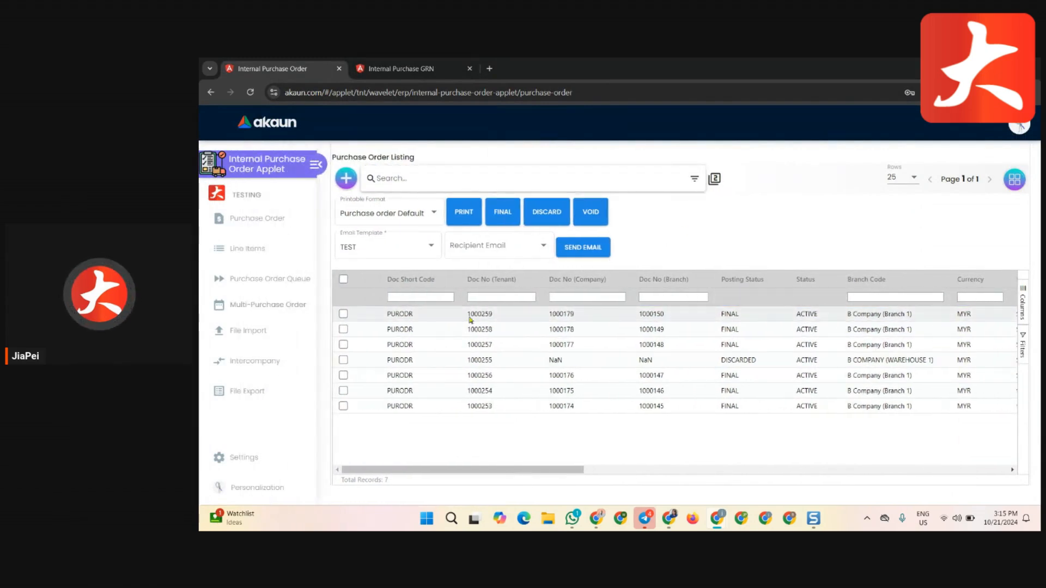
click(559, 316)
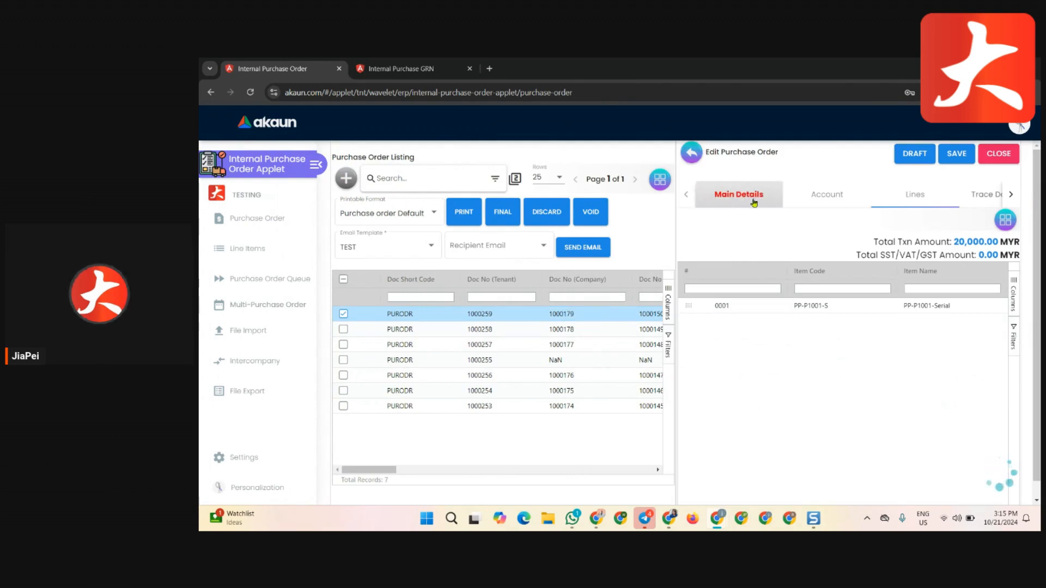
click(754, 202)
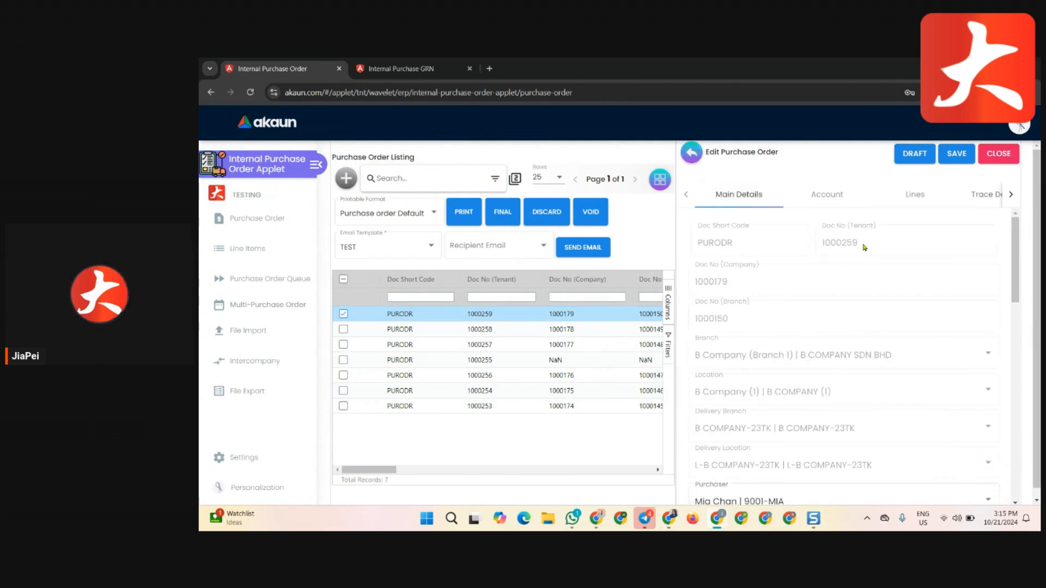
mouse_move(823, 248)
mouse_down()
mouse_move(860, 250)
mouse_move(821, 250)
mouse_up()
click(825, 245)
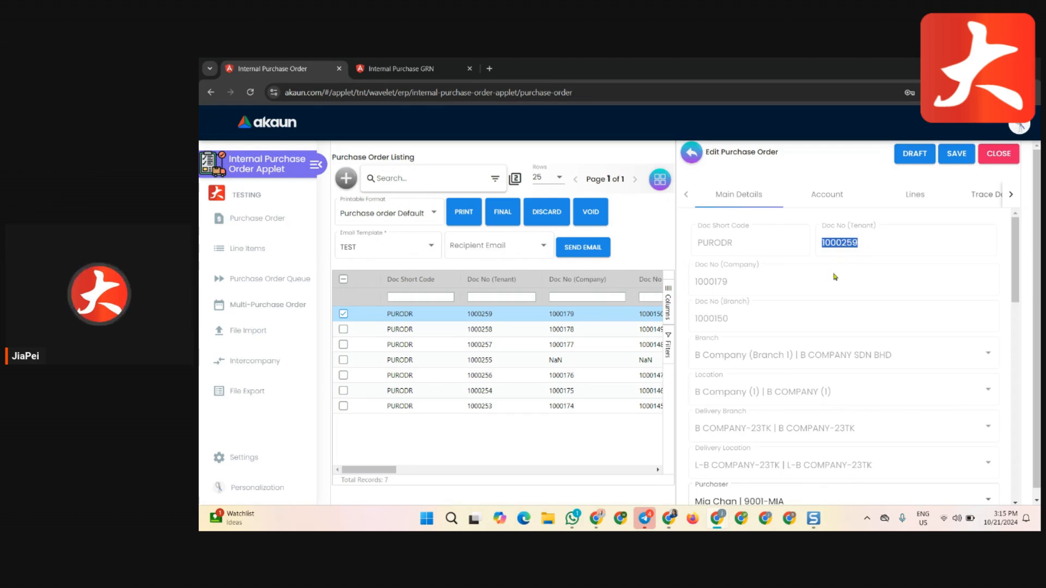
drag(742, 288, 693, 289)
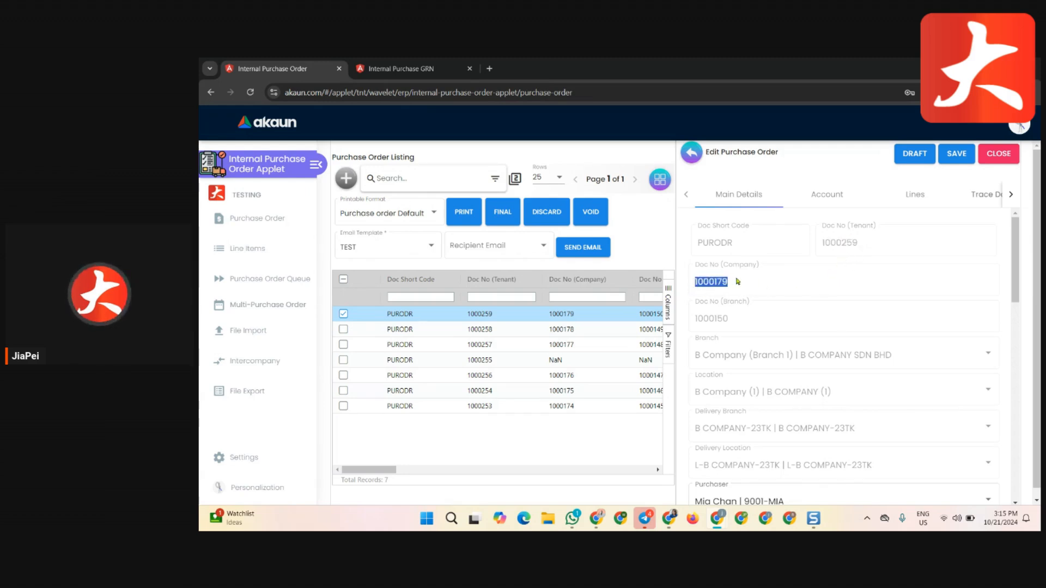
drag(734, 319, 692, 322)
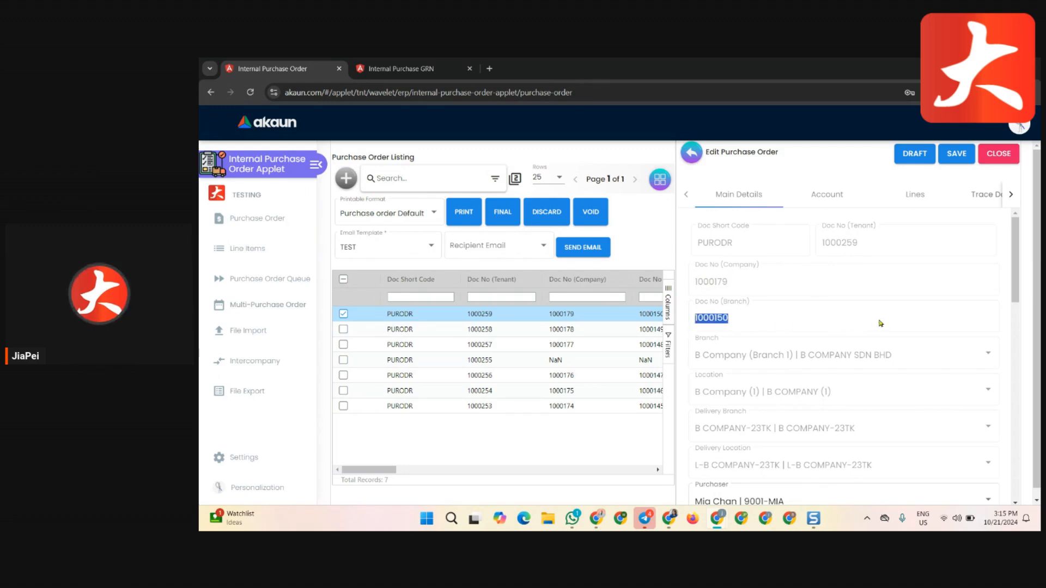
scroll(880, 324, down, 4)
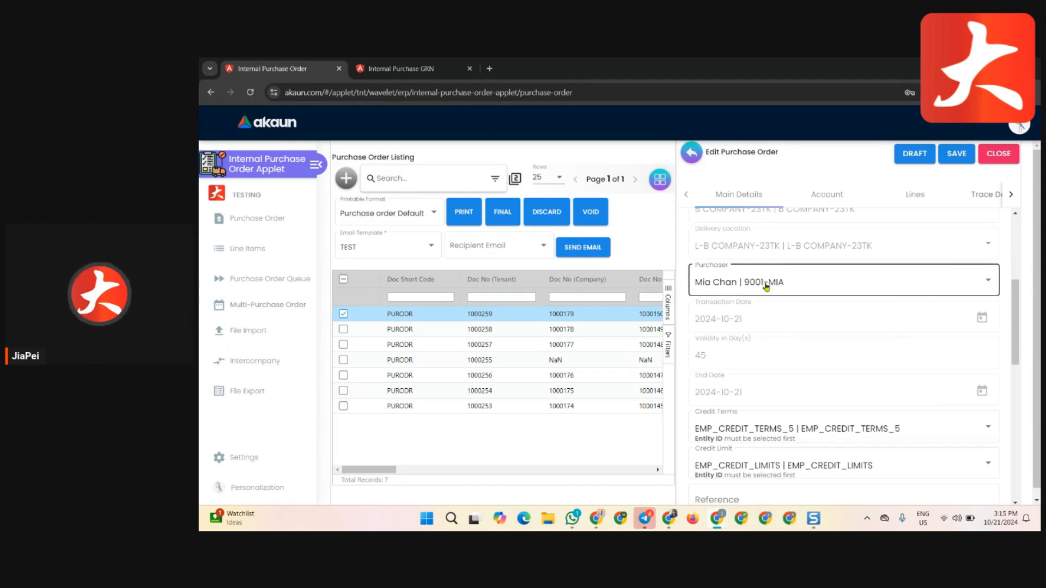
Review the finalized purchase order's account, line items and remaining main details, including the remarks and currency fields
click(846, 203)
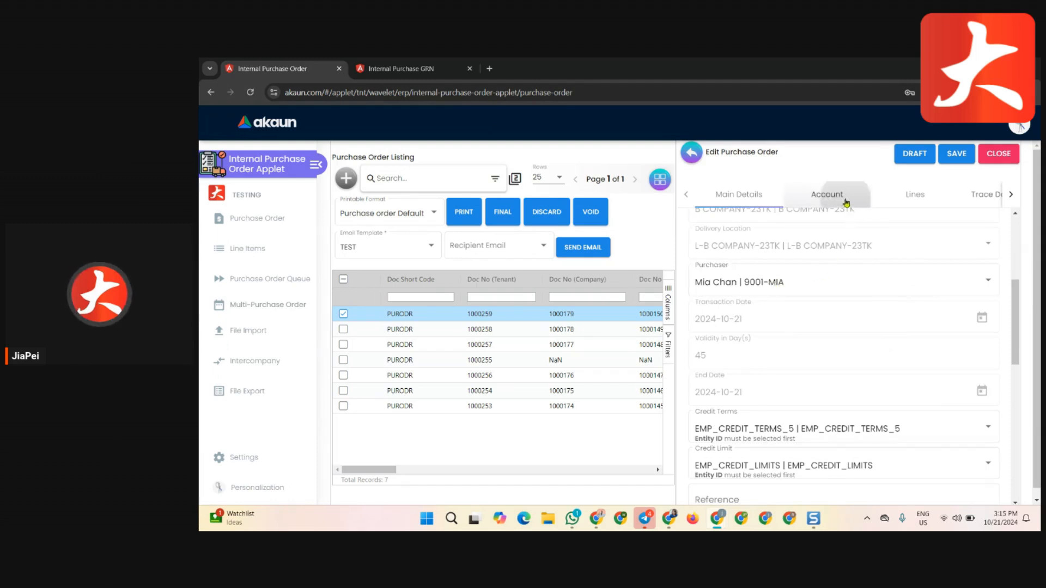
click(898, 203)
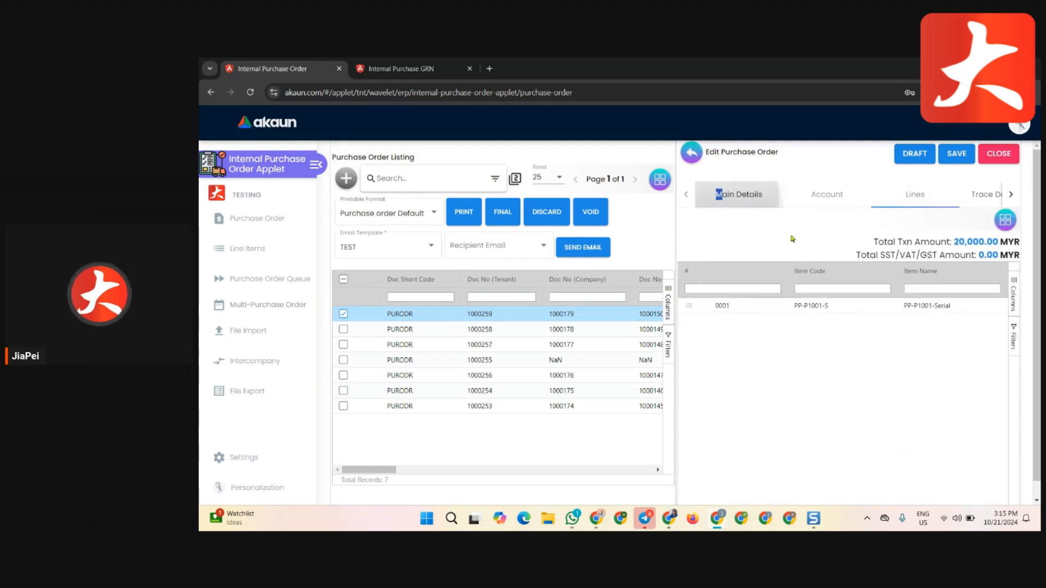
scroll(850, 409, down, 4)
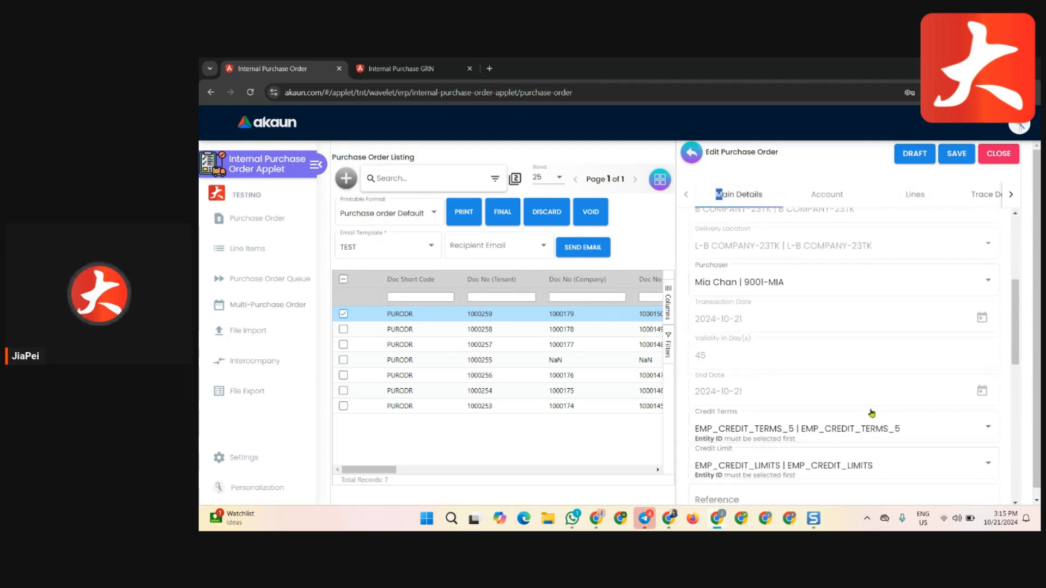
scroll(871, 413, down, 5)
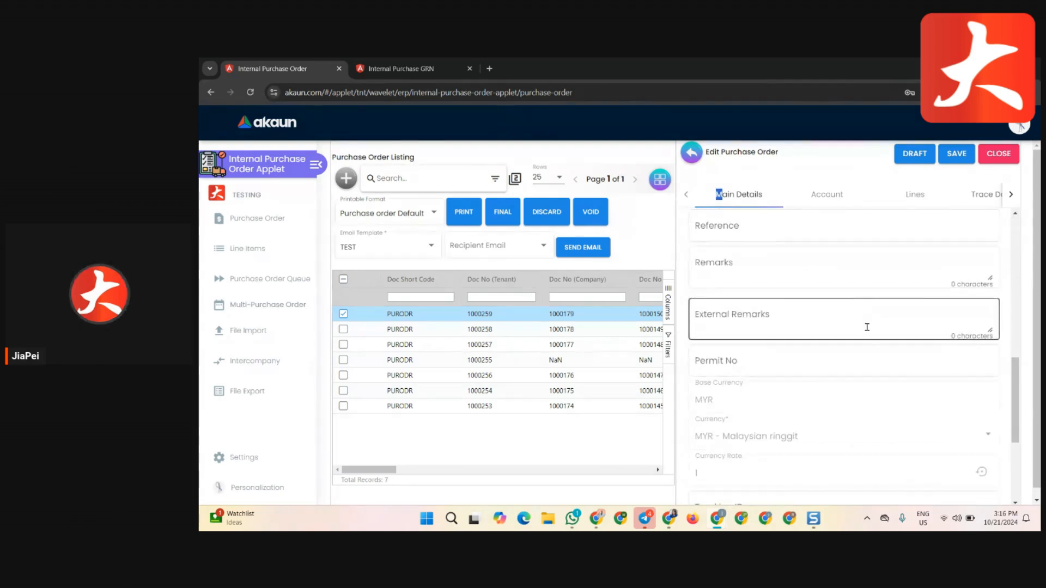
scroll(866, 327, up, 8)
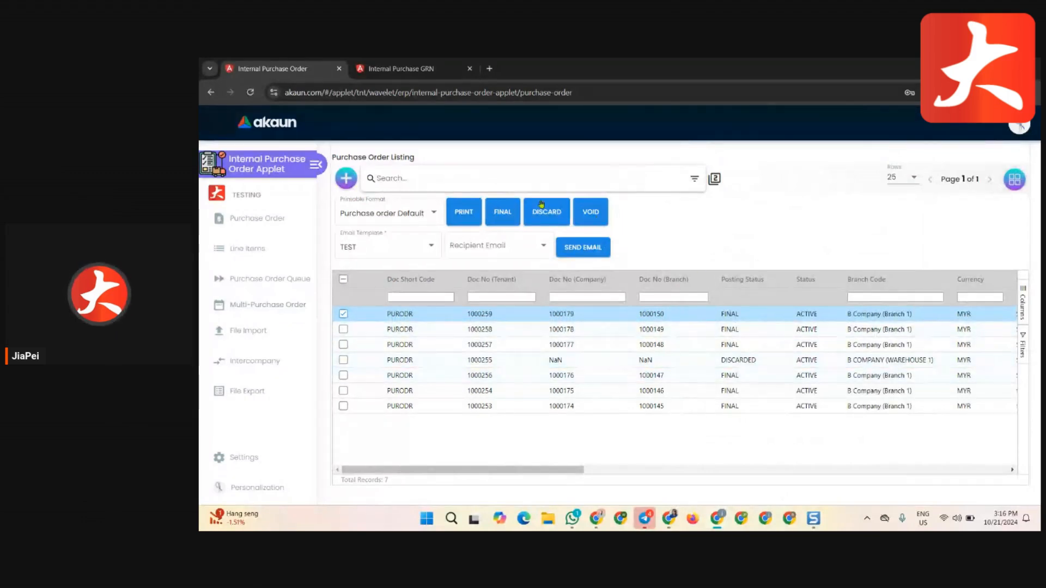
Open the discarded purchase order from the listing, check its company and branch document number fields, and return to the listing
click(555, 360)
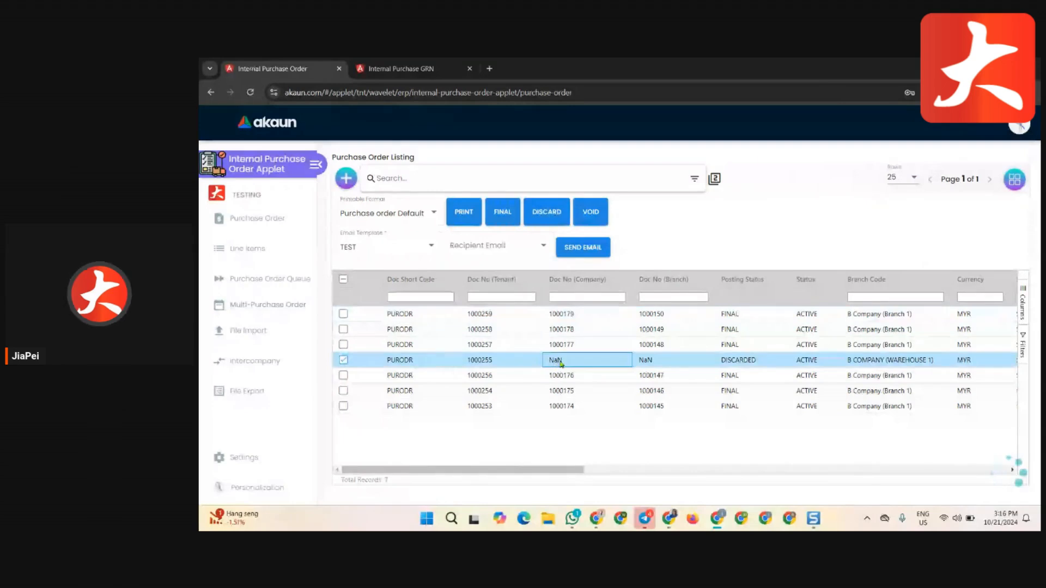
click(667, 366)
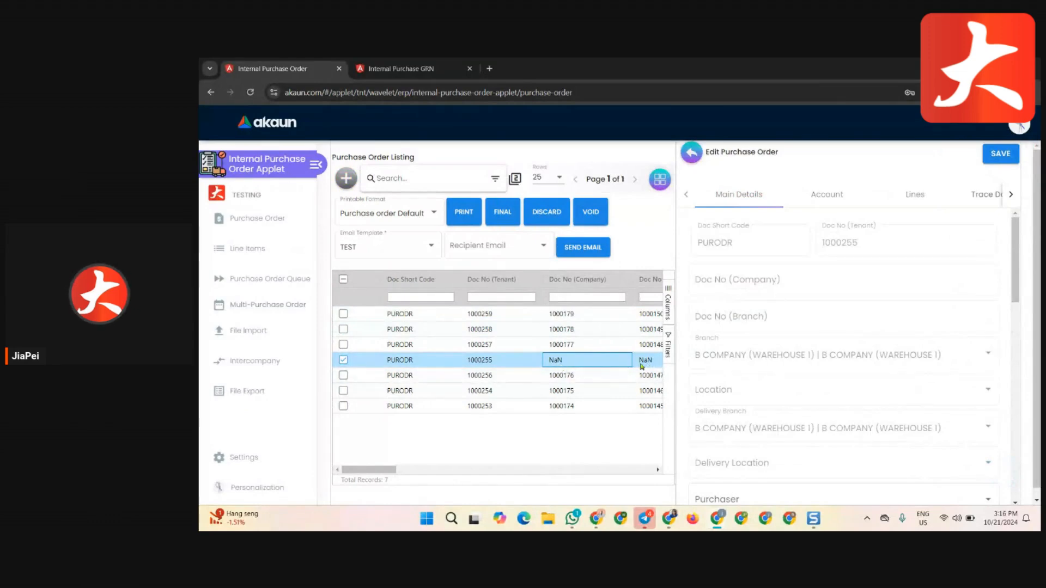
click(691, 153)
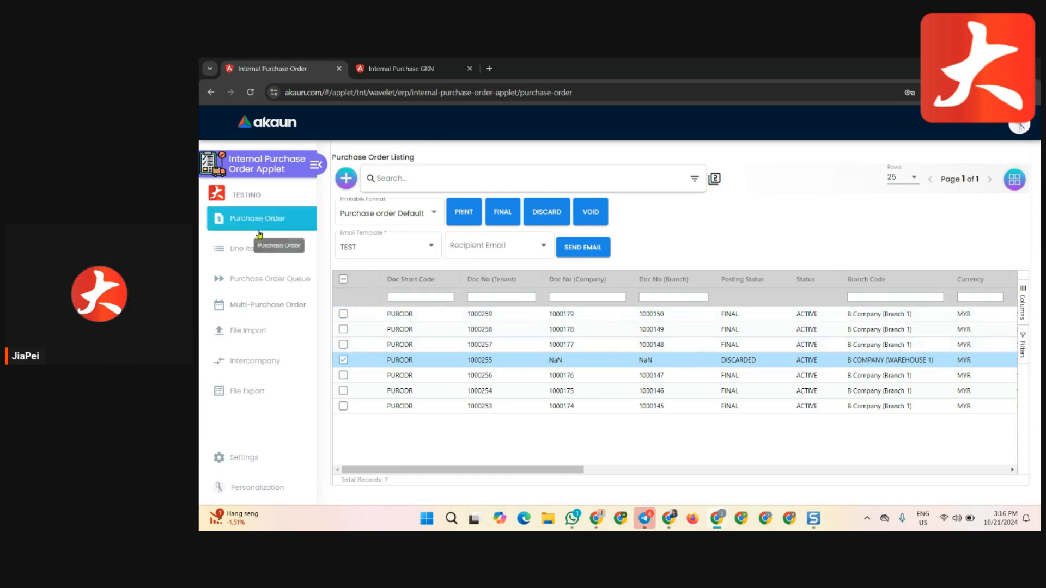
Open the Line Items listing and filter it by transaction dates from 2024-10-20 to 2024-10-21
click(262, 258)
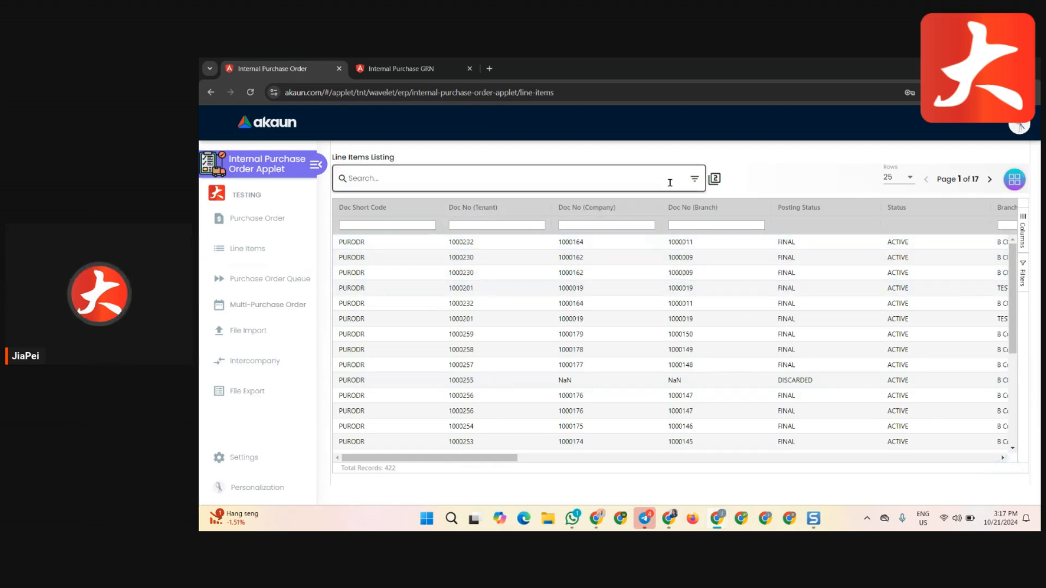
click(695, 179)
scroll(497, 281, down, 2)
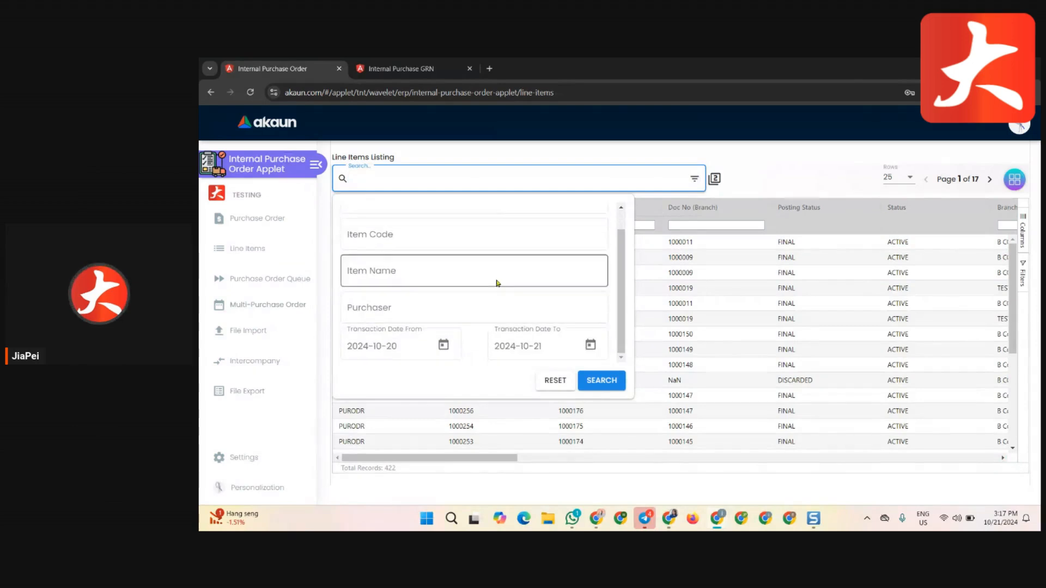
click(602, 381)
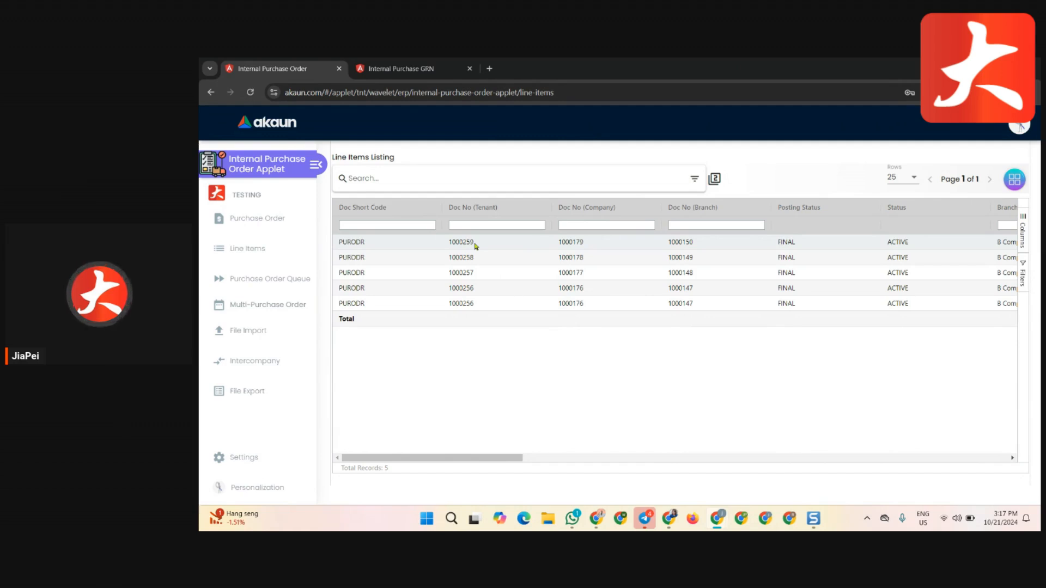
Examine the filtered line items' supplier, purchaser, item code, and ordered, received and outstanding quantities and amounts
click(475, 246)
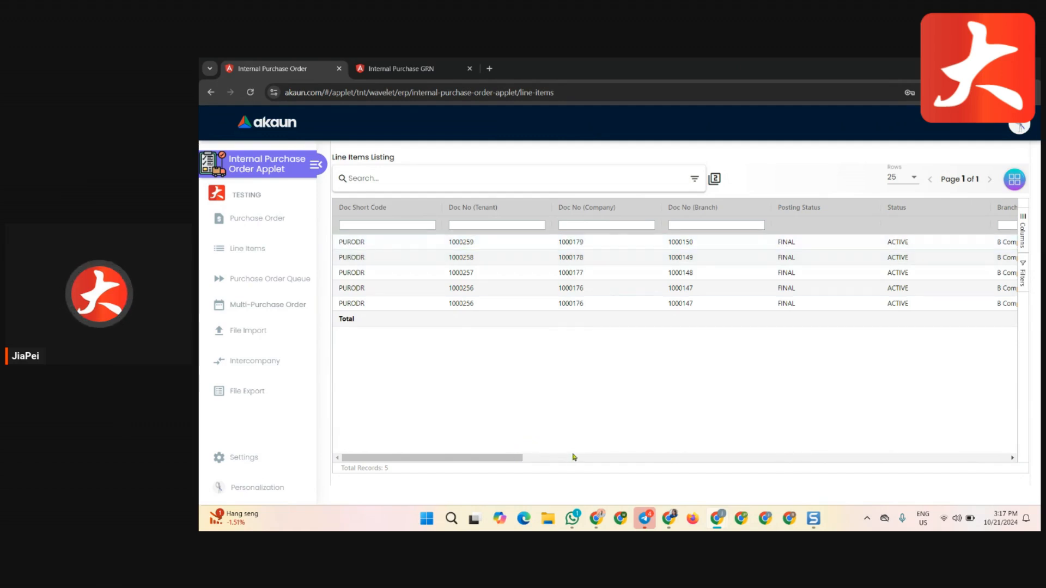
drag(476, 459, 619, 459)
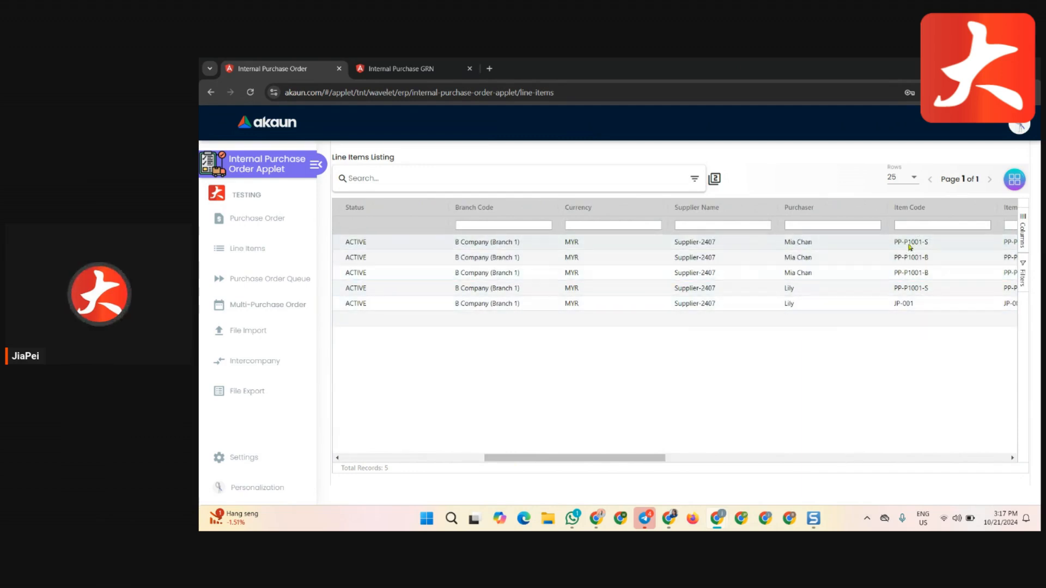
drag(660, 458, 896, 458)
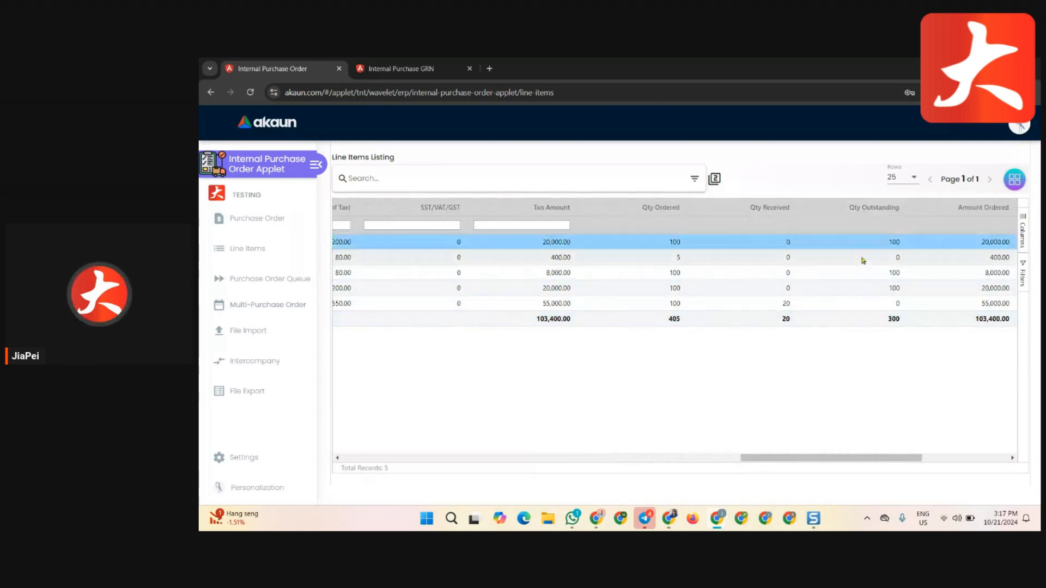
drag(842, 459, 941, 471)
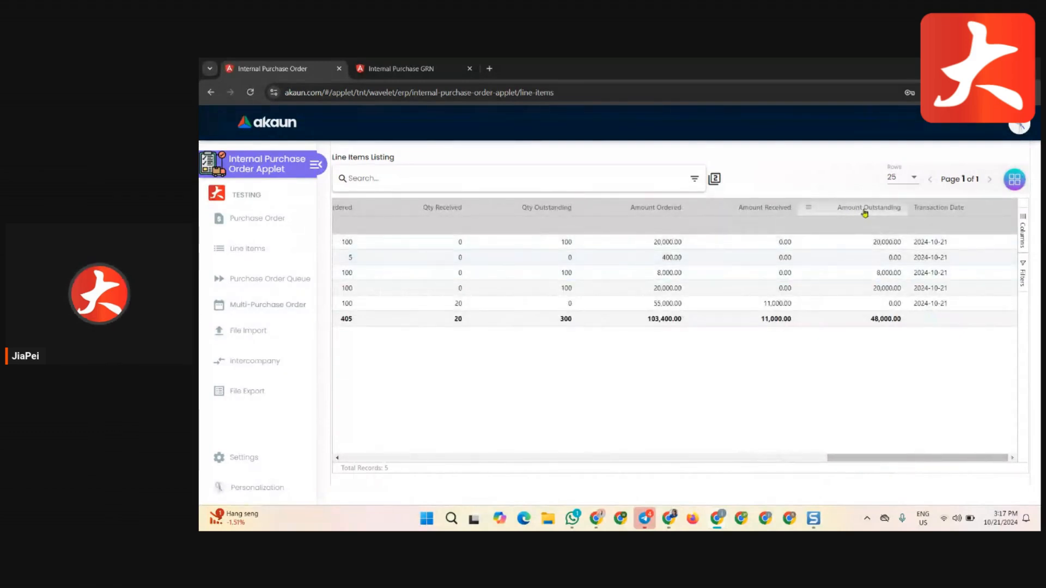
drag(933, 459, 360, 481)
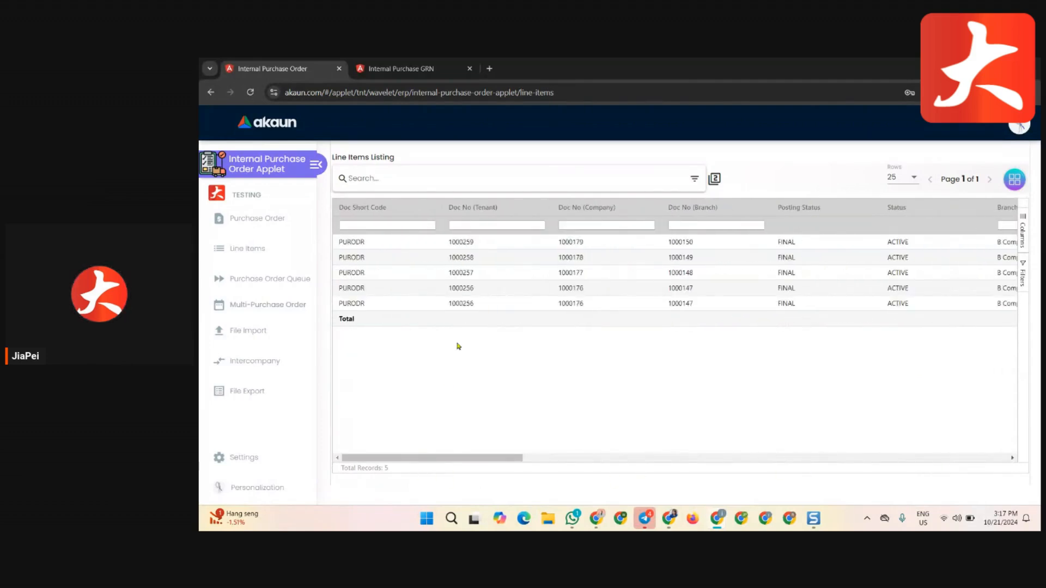
Open the Purchase Order Queue and examine the queued orders' suppliers, branches and delivery locations
click(282, 284)
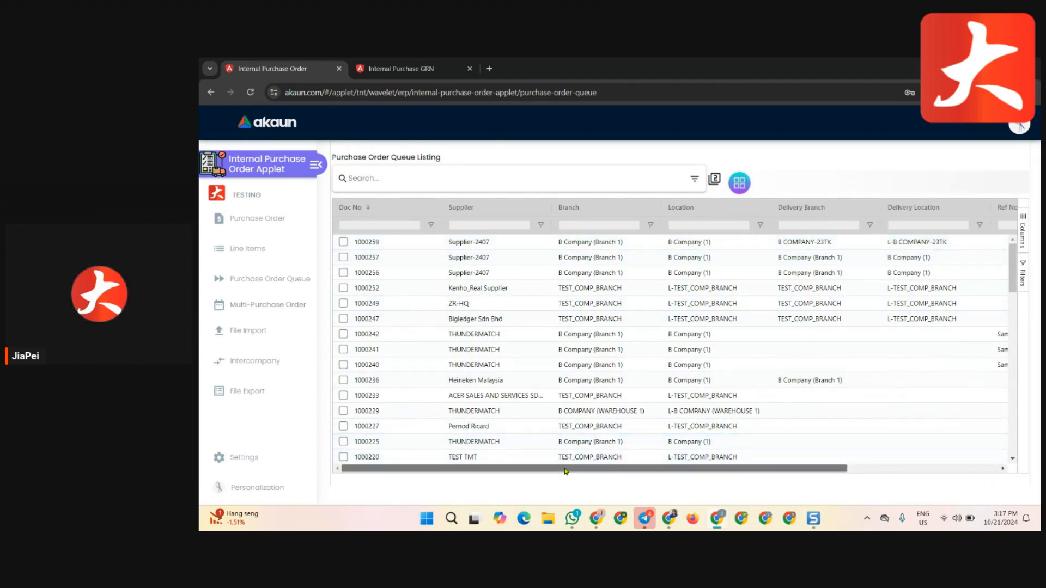
drag(606, 468, 655, 470)
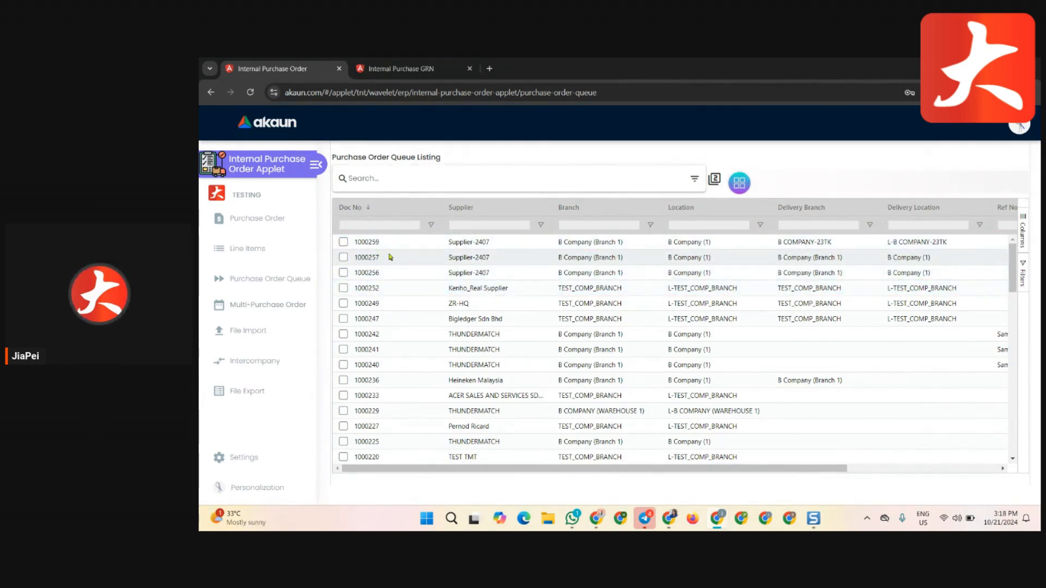
Return to the Purchase Order listing, review the main details of the second order, then close and deselect it
click(294, 223)
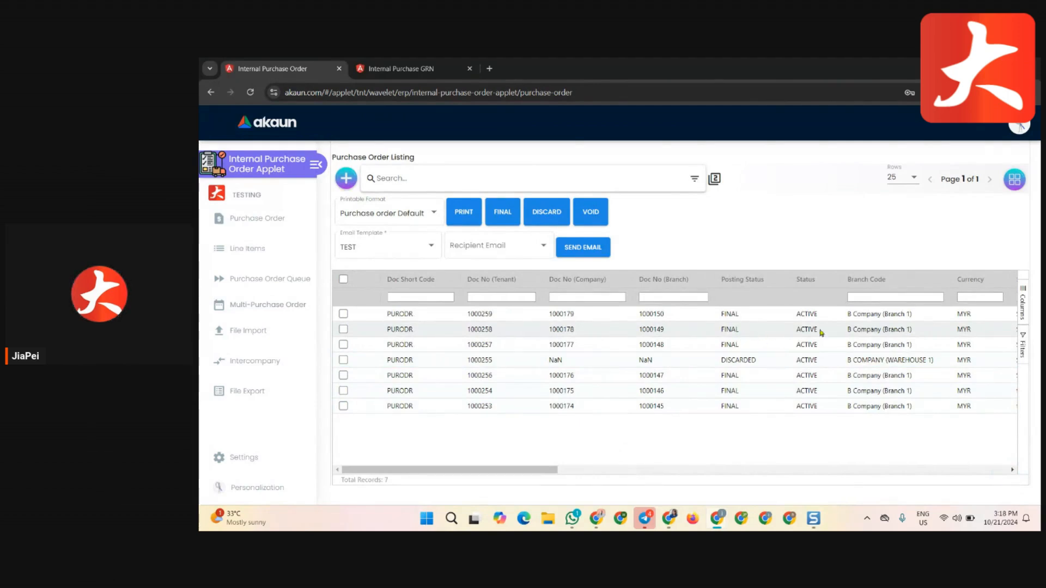
click(757, 332)
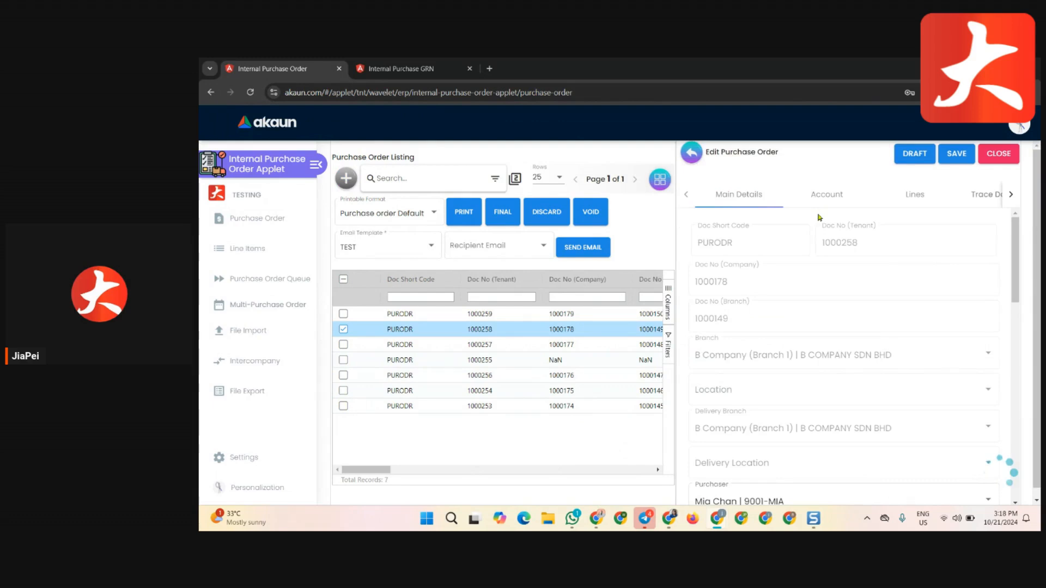
scroll(954, 335, down, 5)
scroll(884, 218, up, 4)
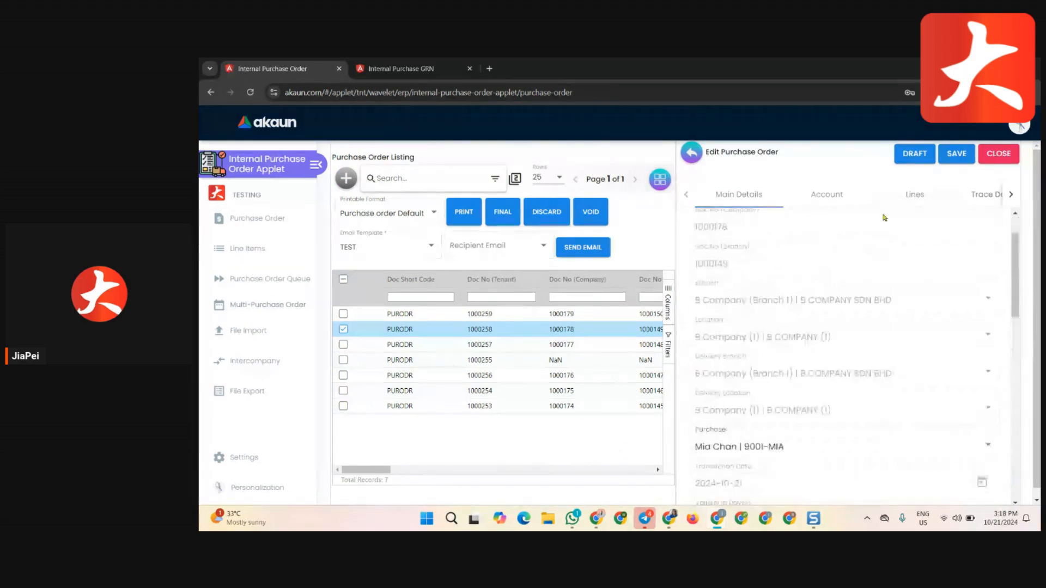
scroll(884, 218, down, 5)
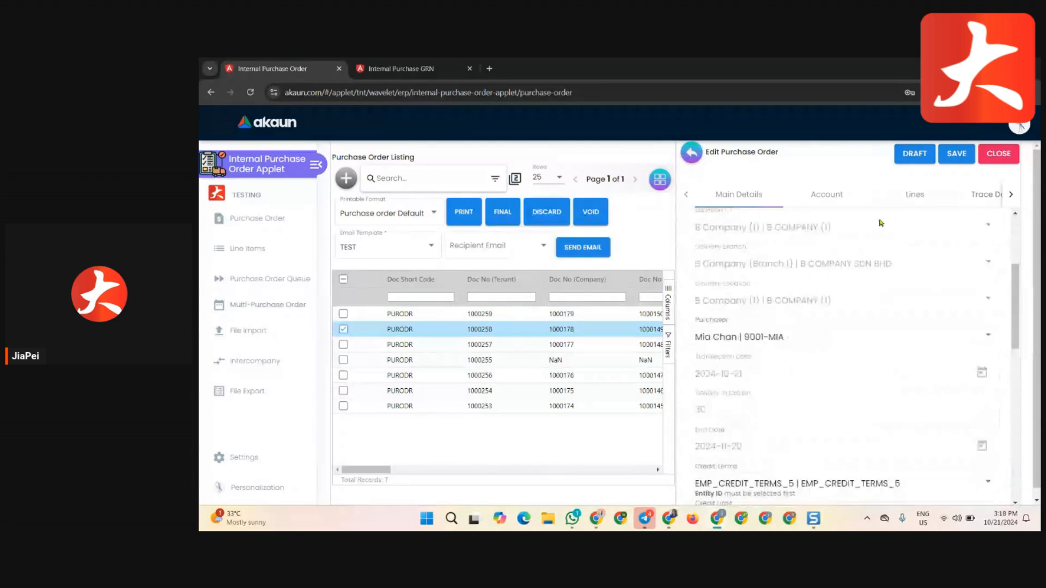
click(686, 160)
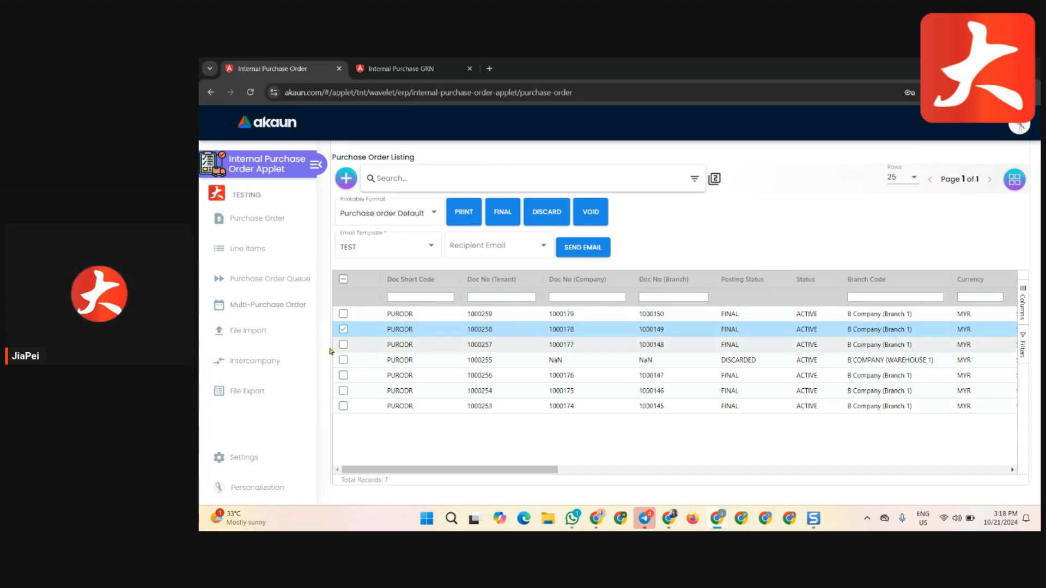
click(344, 330)
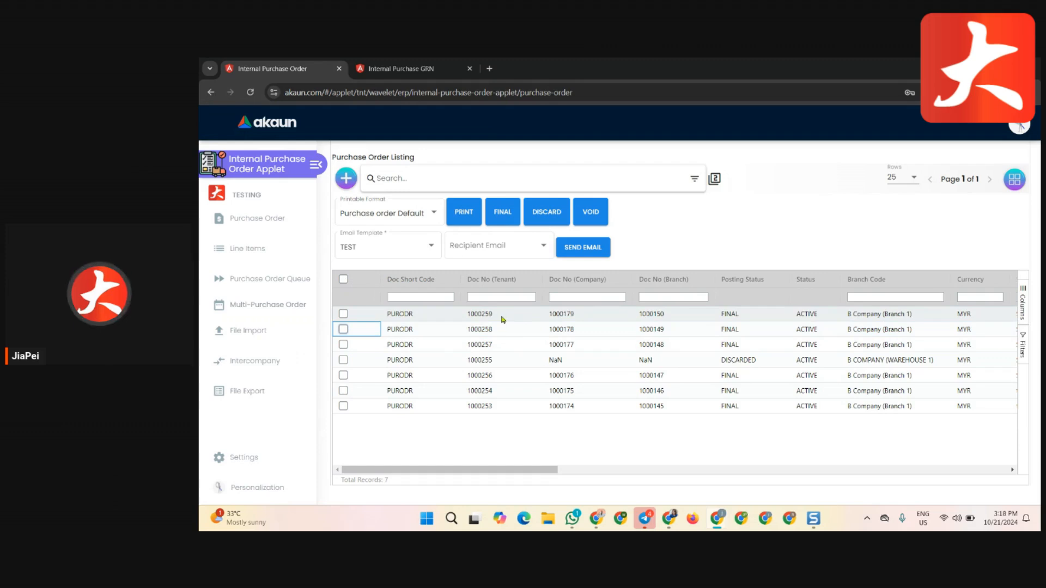
Switch to Internal Purchase GRN, create a new GRN, and knock off the topmost Supplier-2407 purchase order into it
click(407, 70)
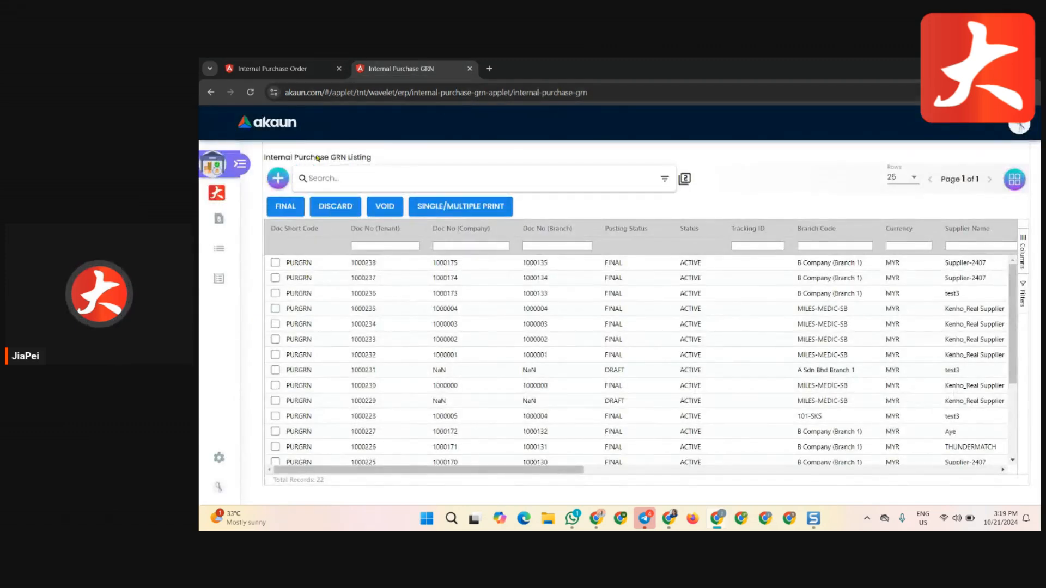
click(279, 182)
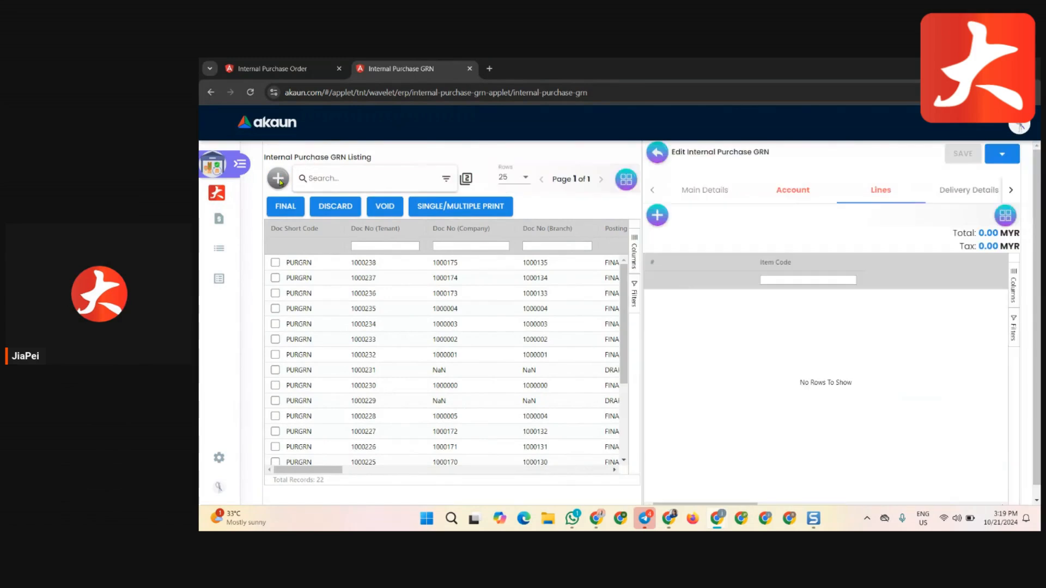
click(1010, 190)
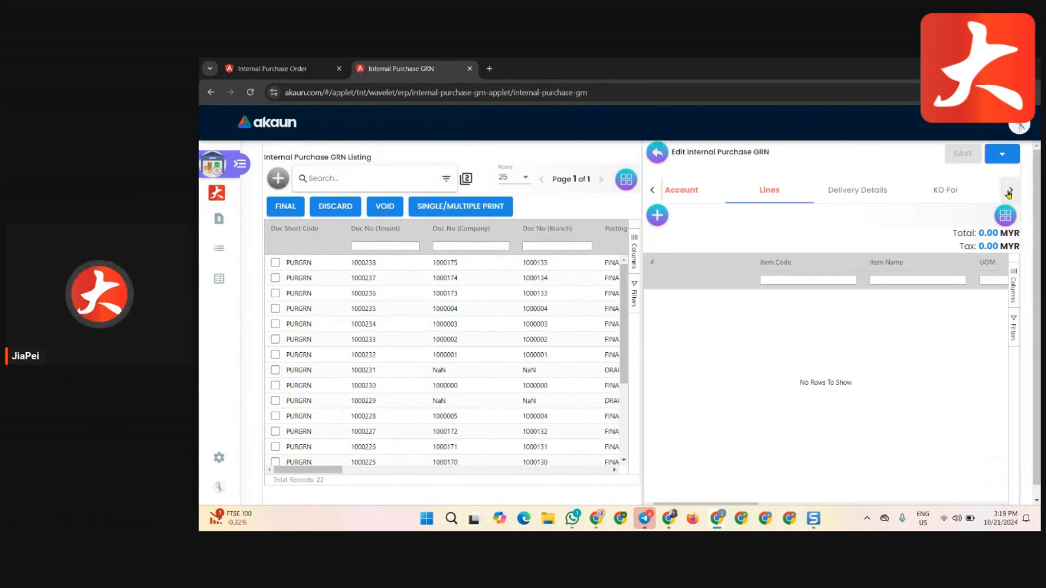
click(932, 199)
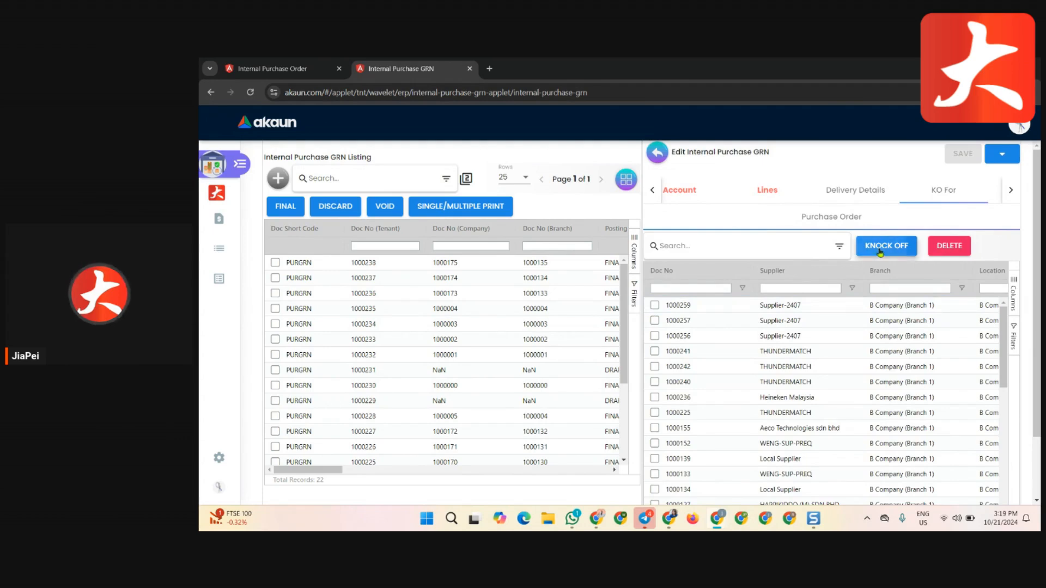
click(656, 306)
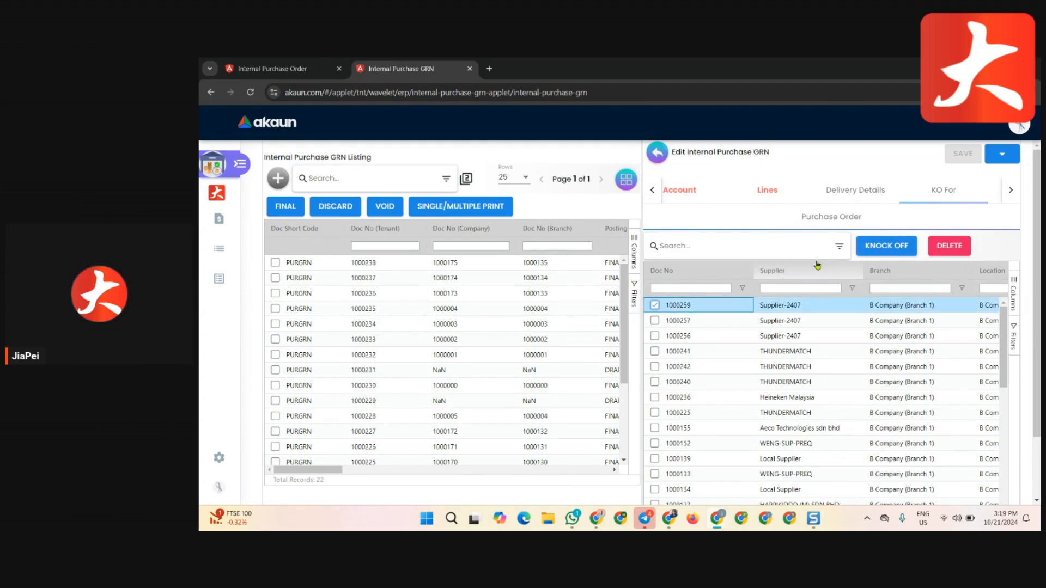
click(865, 250)
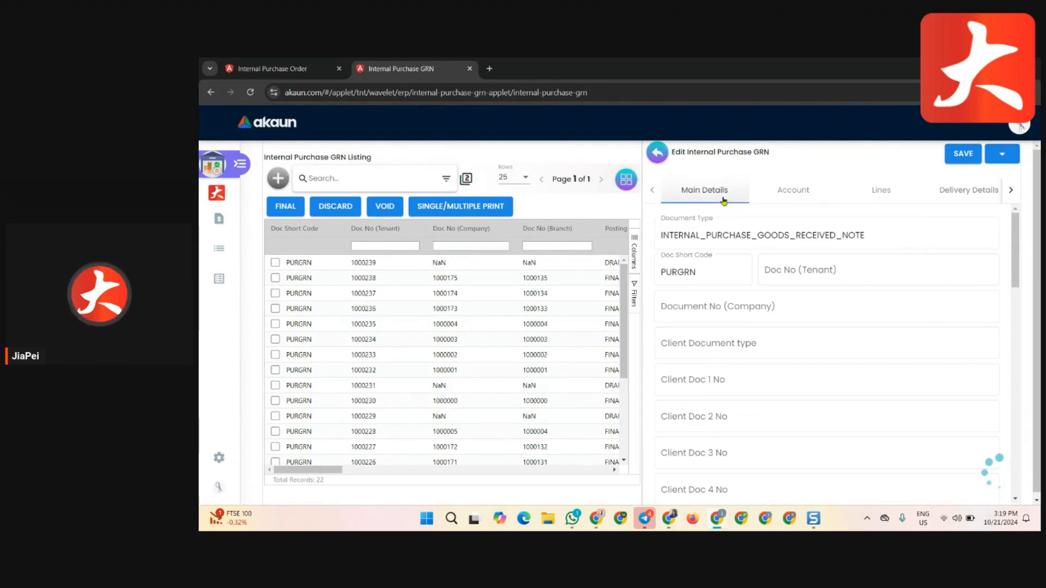
Review the new GRN's main details, Supplier-2407 account and line item columns carried over from the purchase order
scroll(812, 331, down, 5)
scroll(762, 381, down, 3)
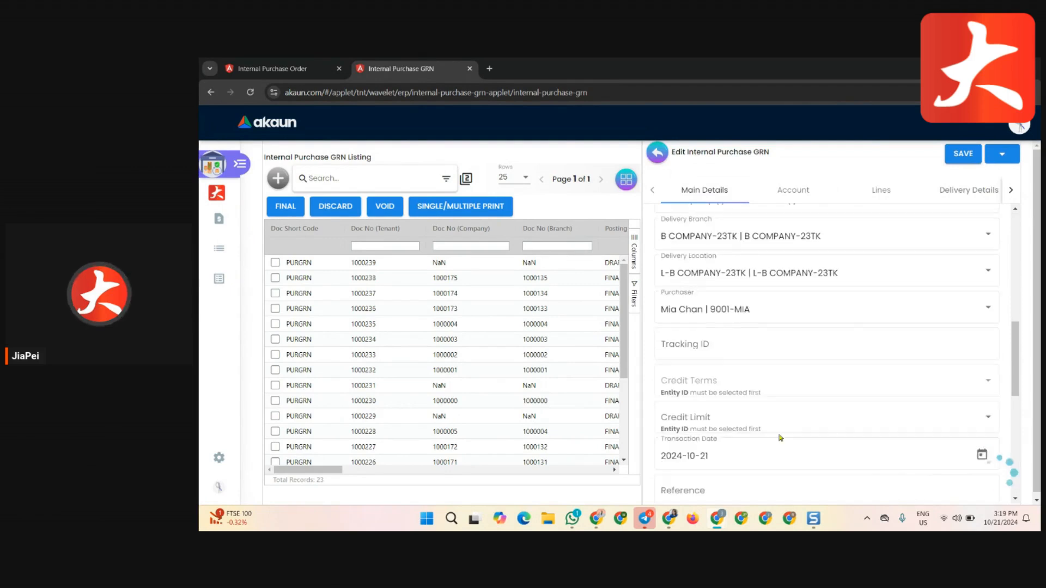
click(796, 192)
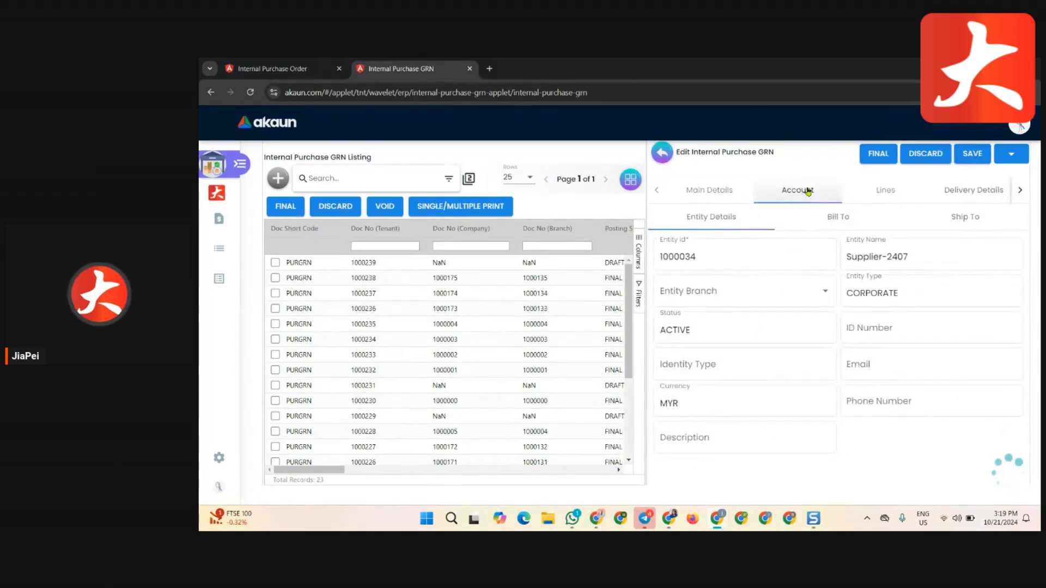
click(897, 200)
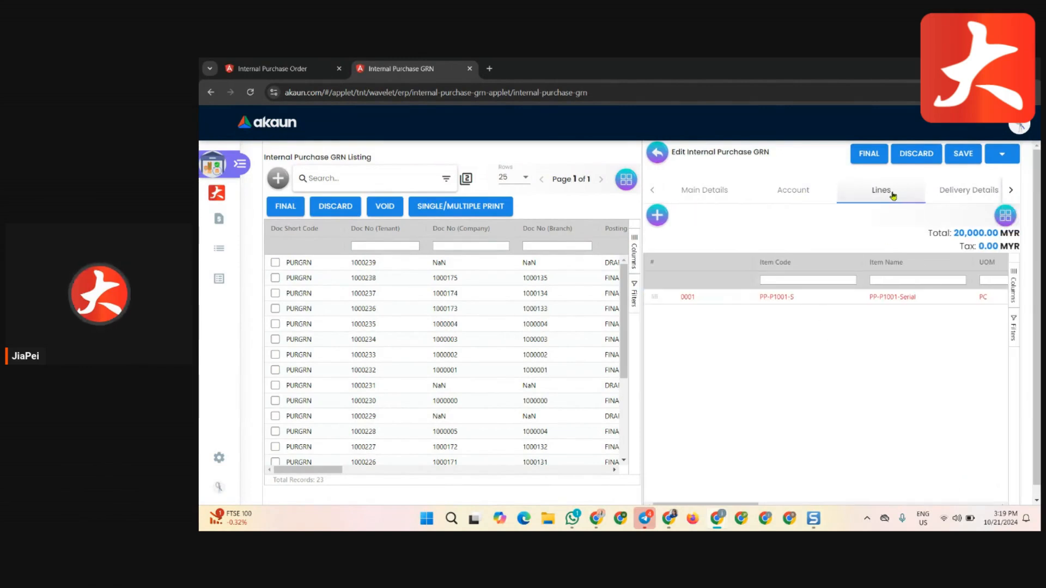
scroll(877, 331, down, 1)
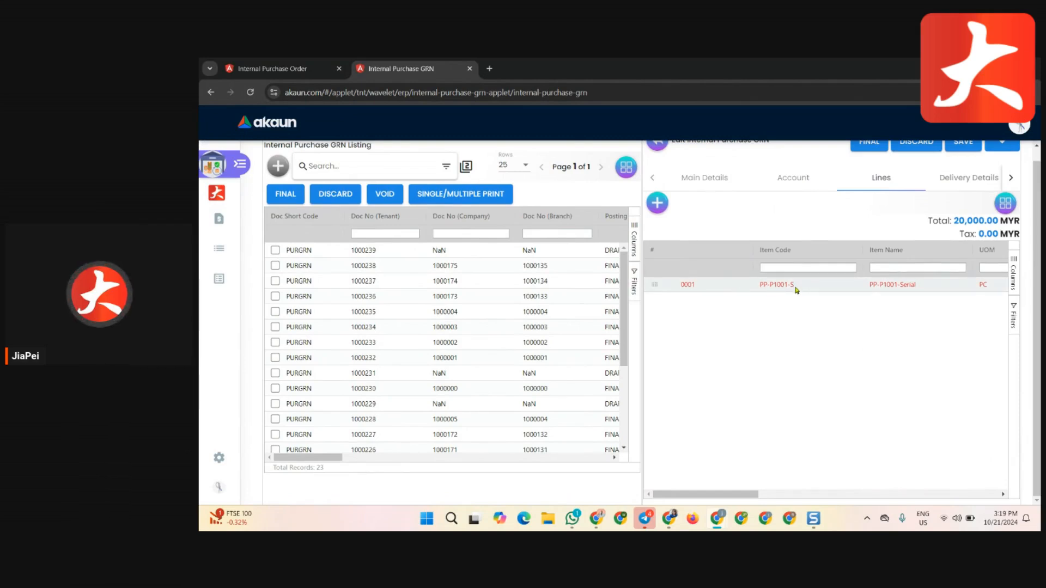
drag(747, 494, 985, 502)
Open the GRN's PP-P1001-S line item and check its item details and serial number requirement
click(777, 288)
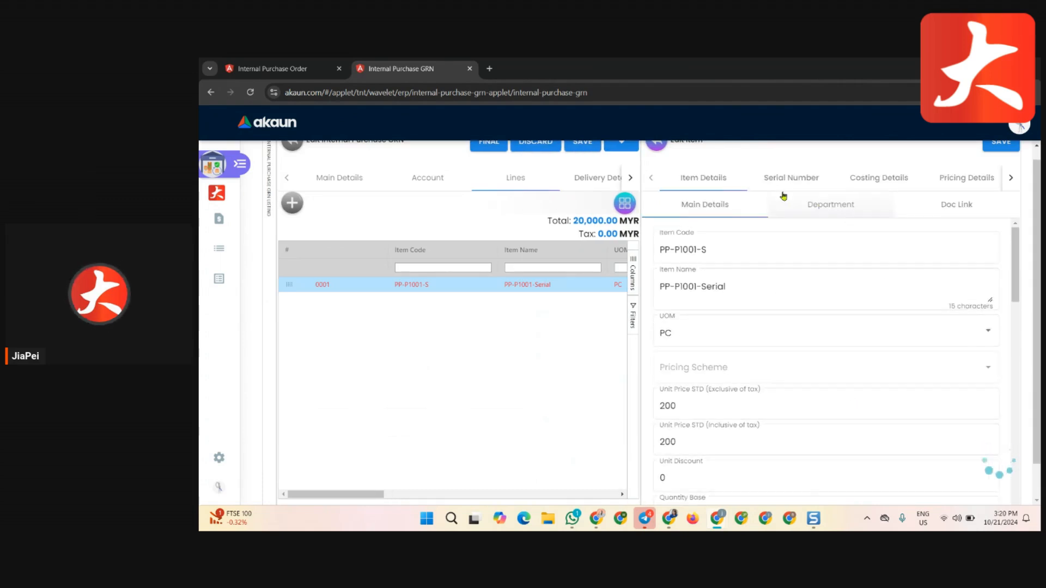
click(777, 187)
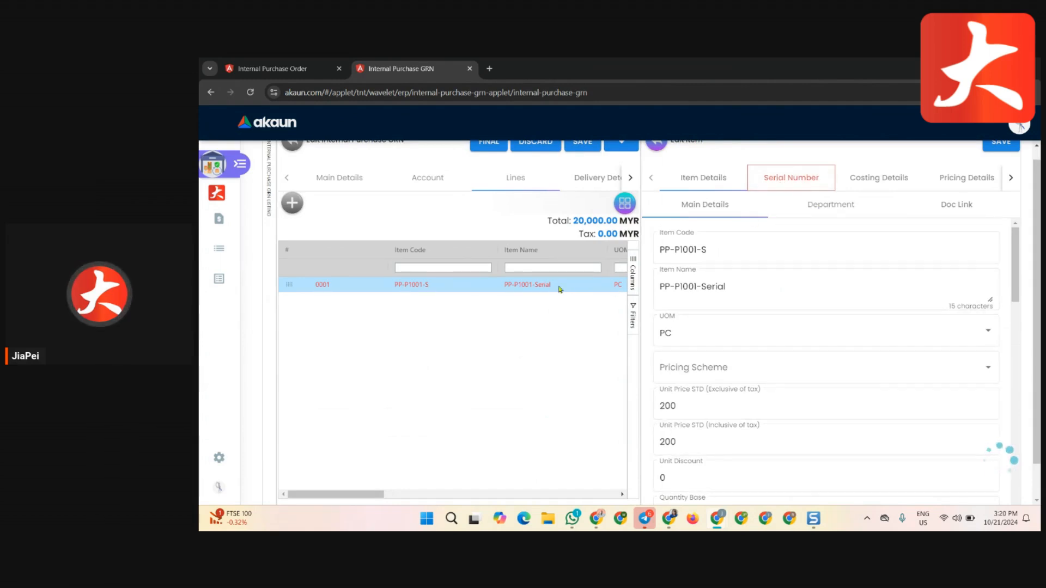
scroll(621, 303, up, 1)
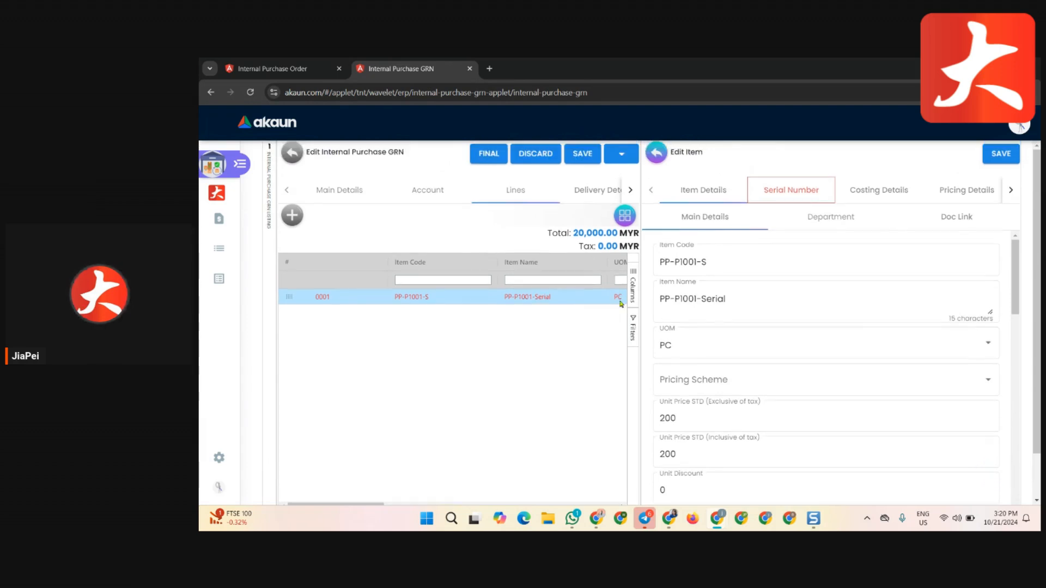